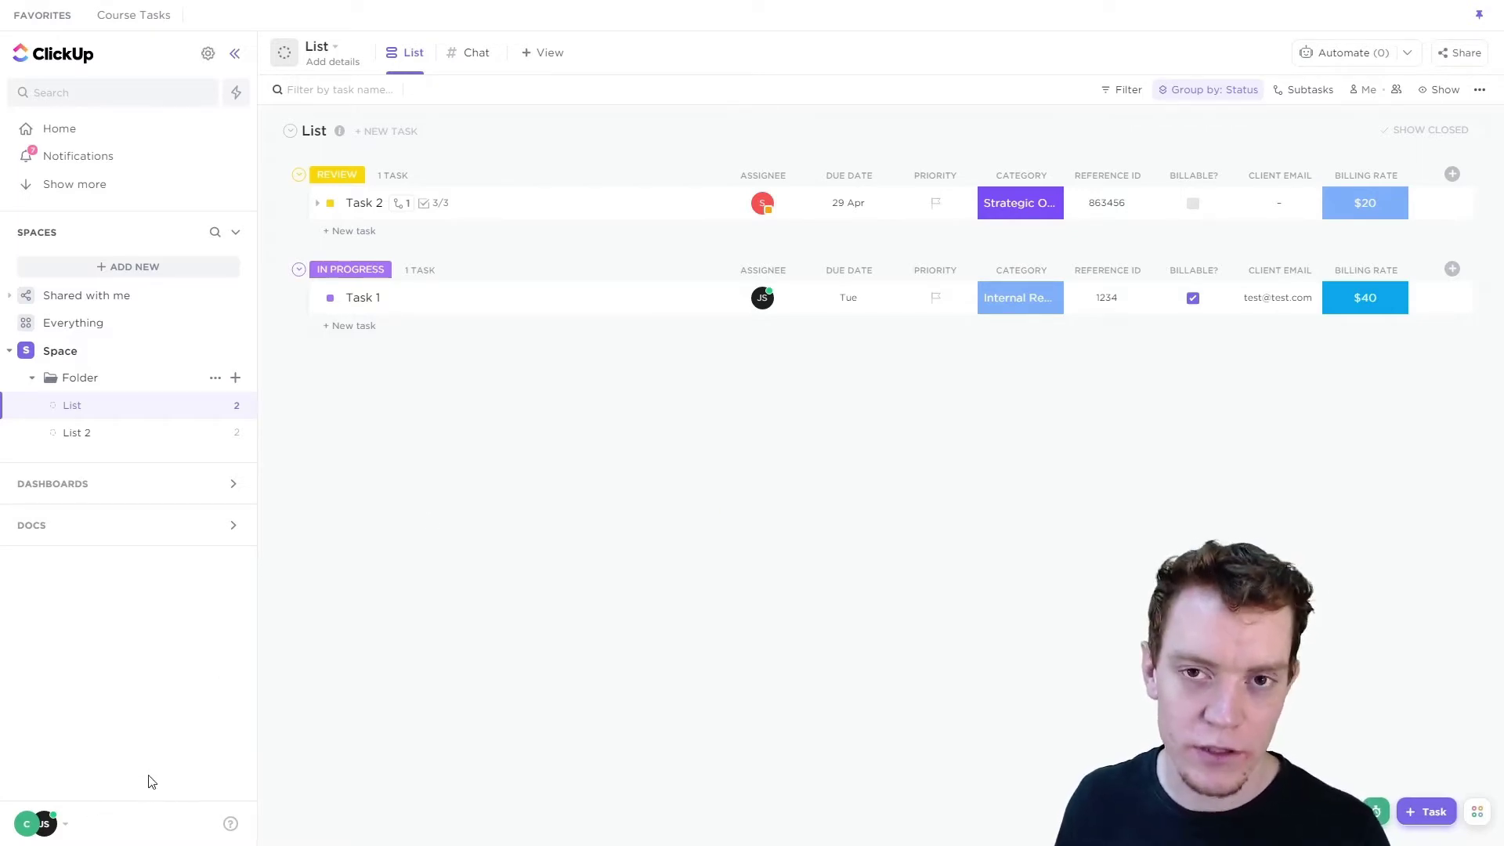
Go to the workspace's Notifications settings through the bottom-left account menu
{"action": "left_click", "coordinate": [62, 823]}
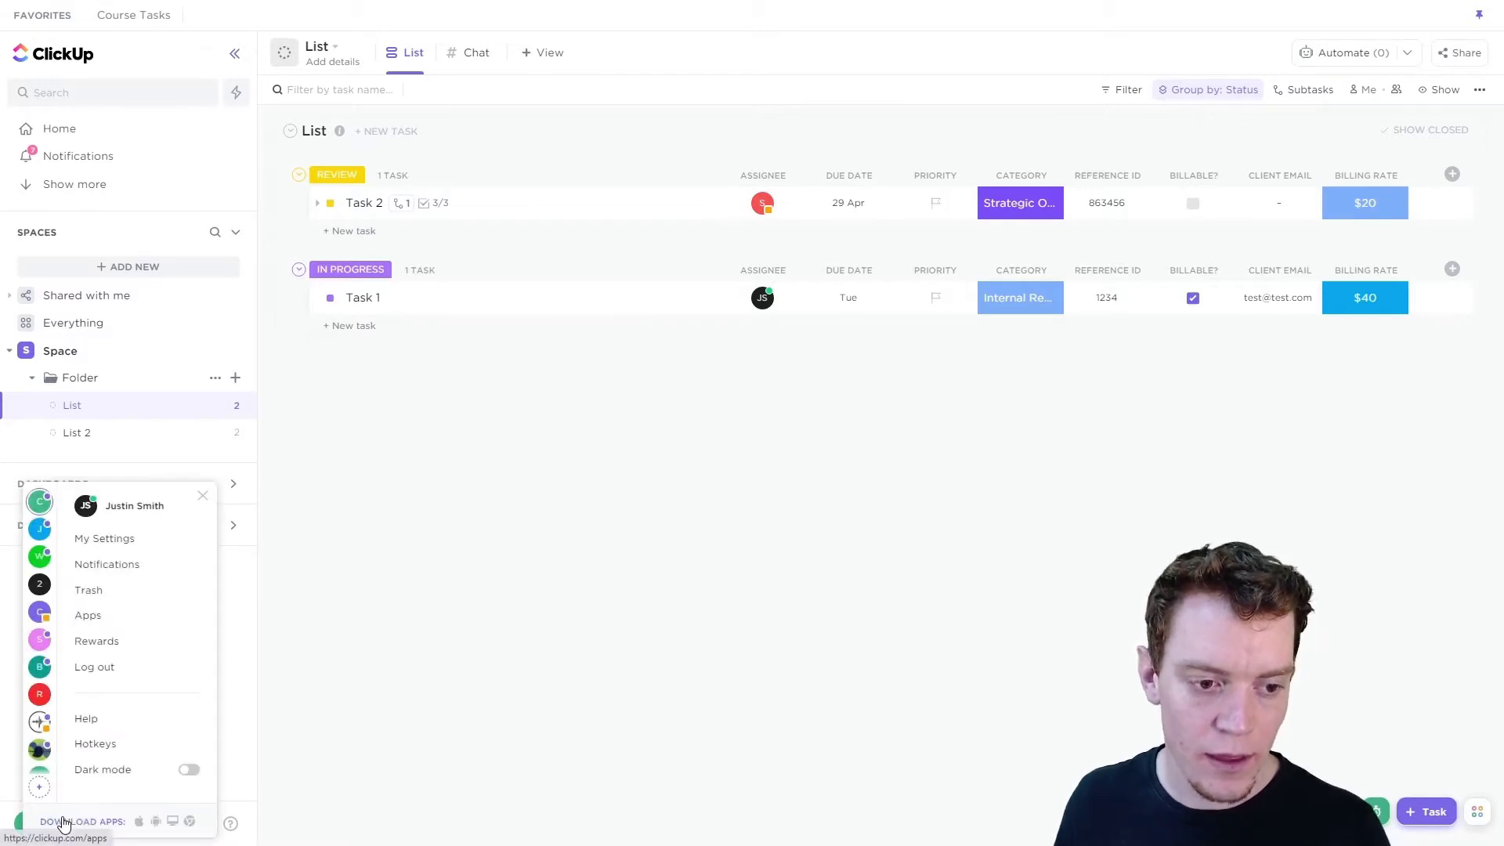
{"action": "left_click", "coordinate": [114, 787]}
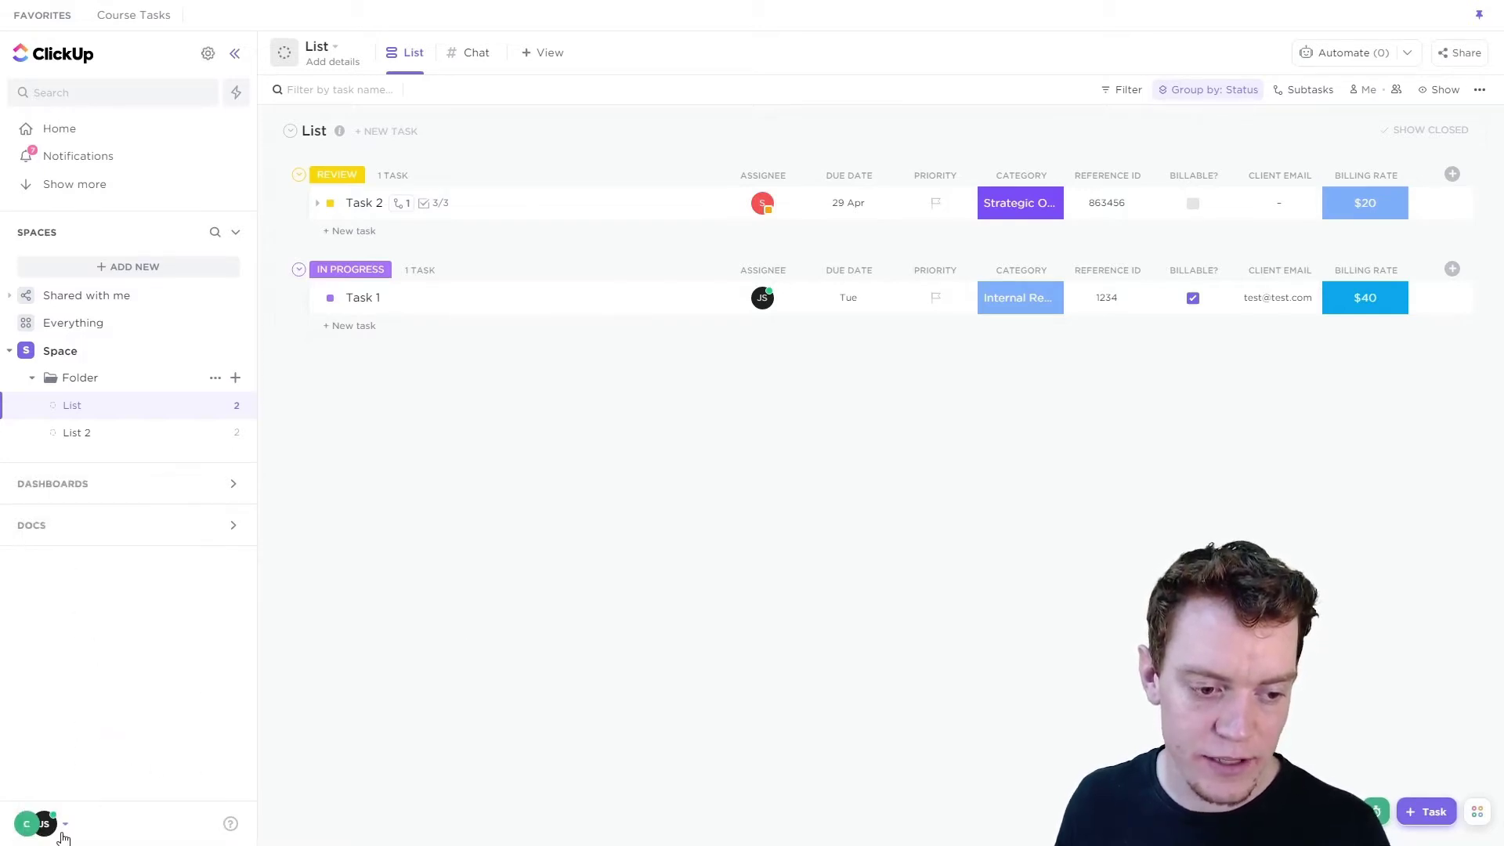
{"action": "left_click", "coordinate": [66, 832]}
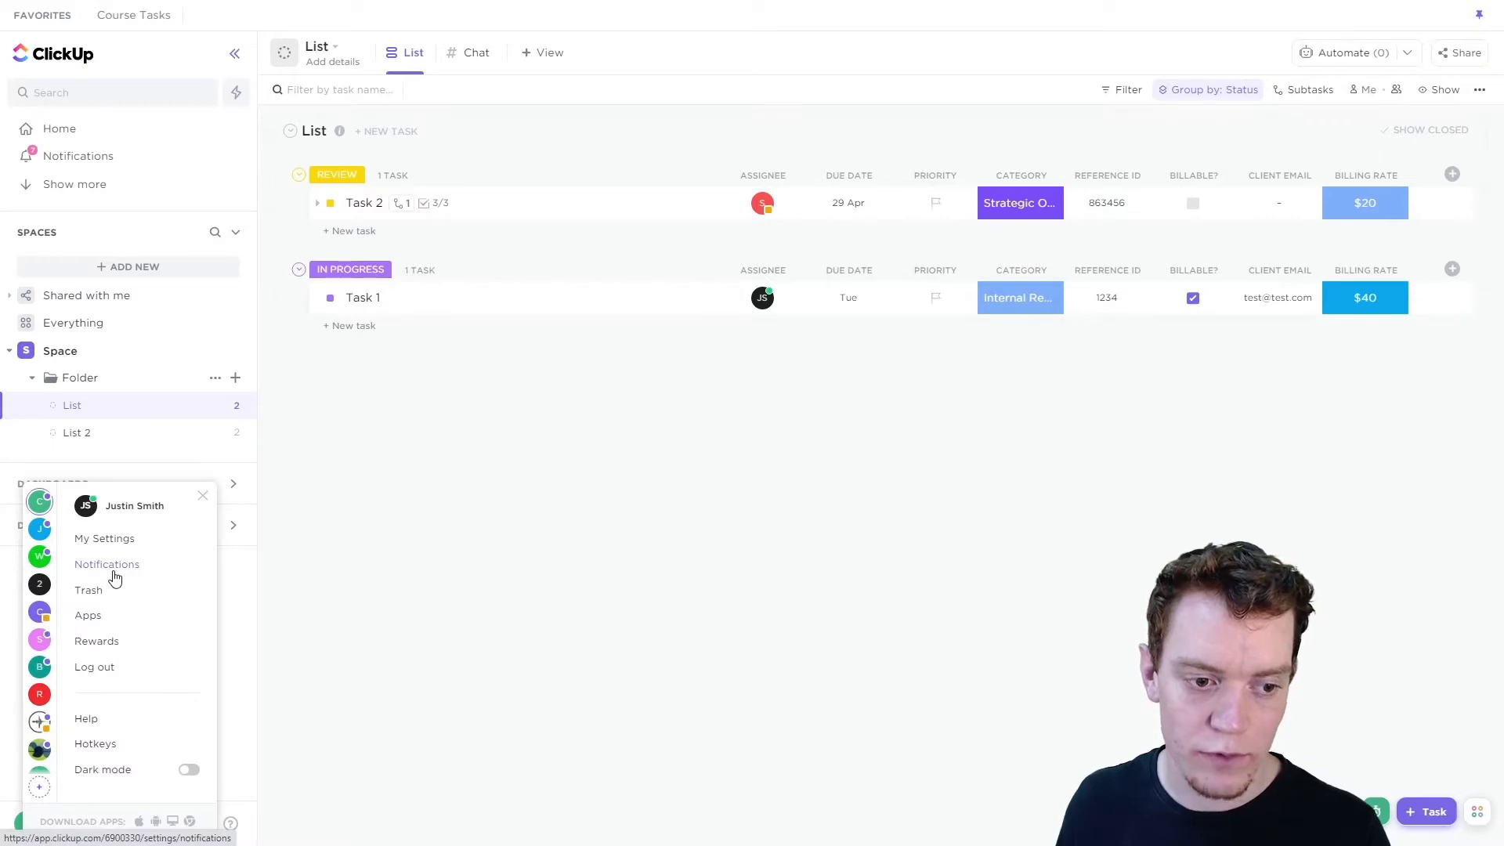
{"action": "left_click", "coordinate": [114, 568]}
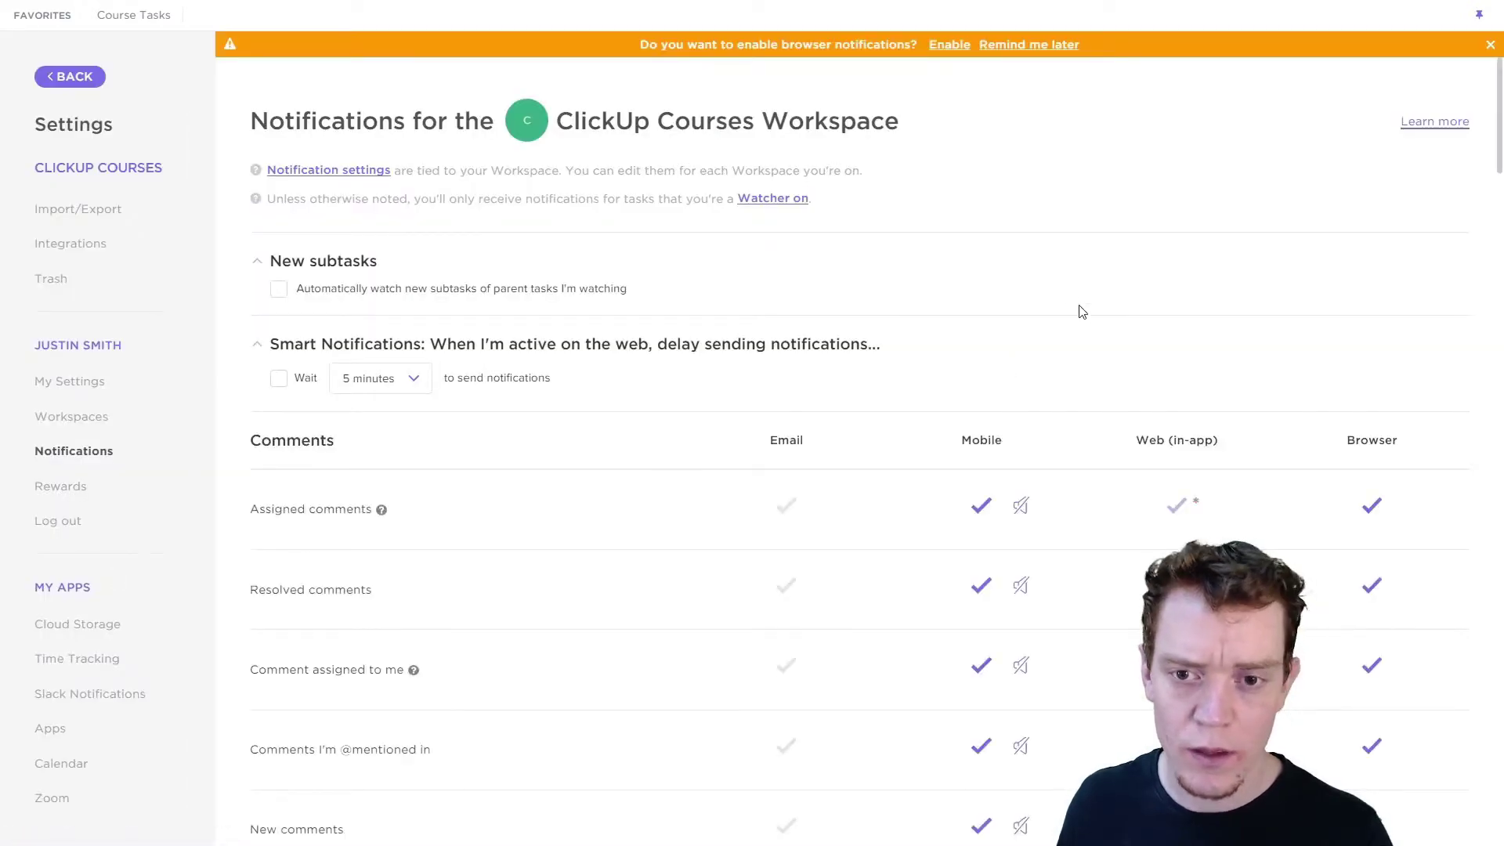
{"action": "scroll", "coordinate": [966, 598], "scroll_direction": "down", "scroll_amount": 4}
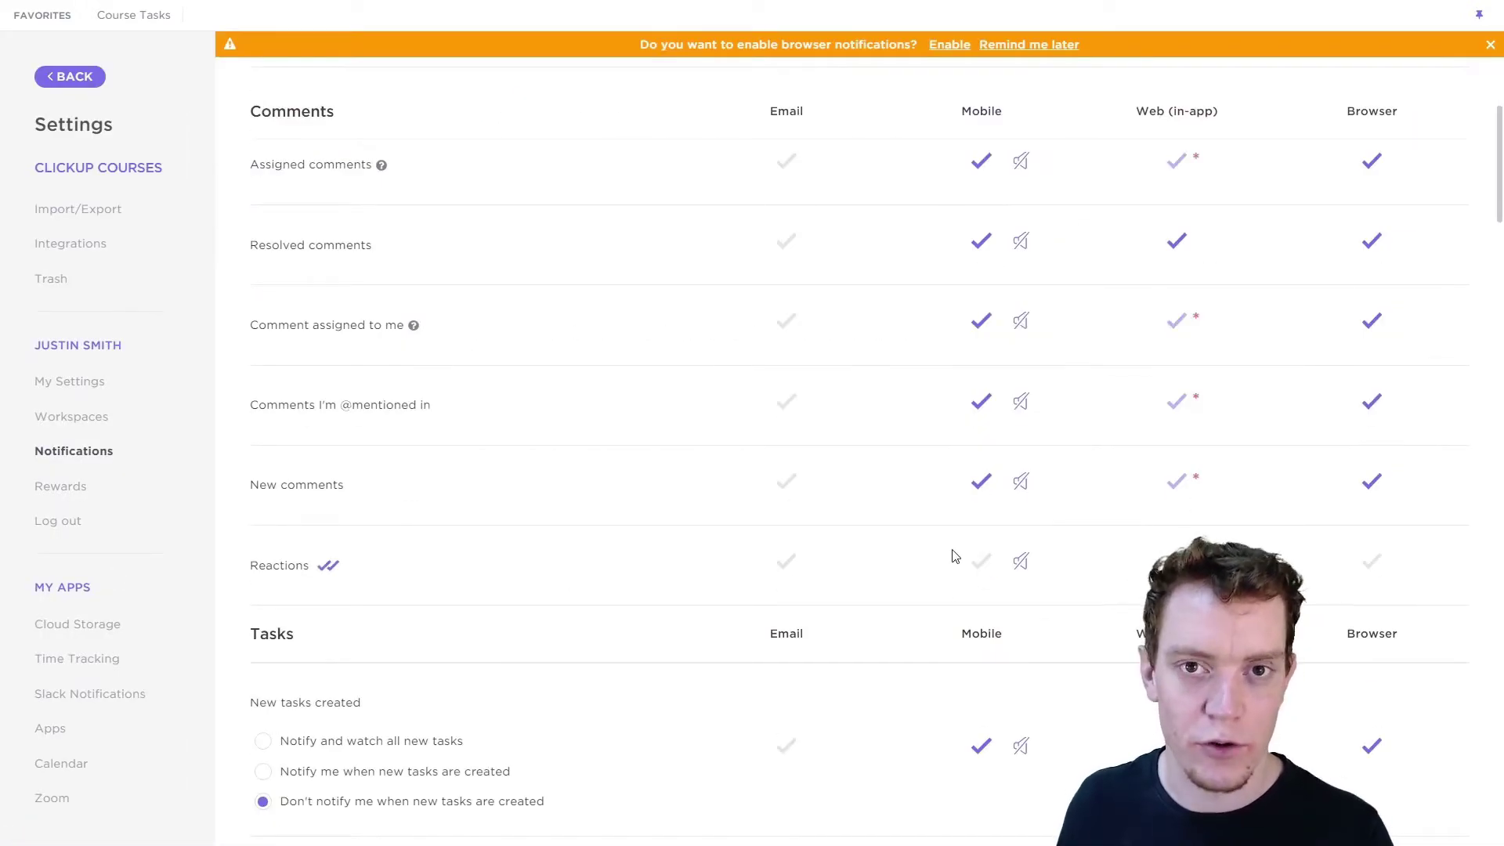
{"action": "scroll", "coordinate": [955, 556], "scroll_direction": "up", "scroll_amount": 4}
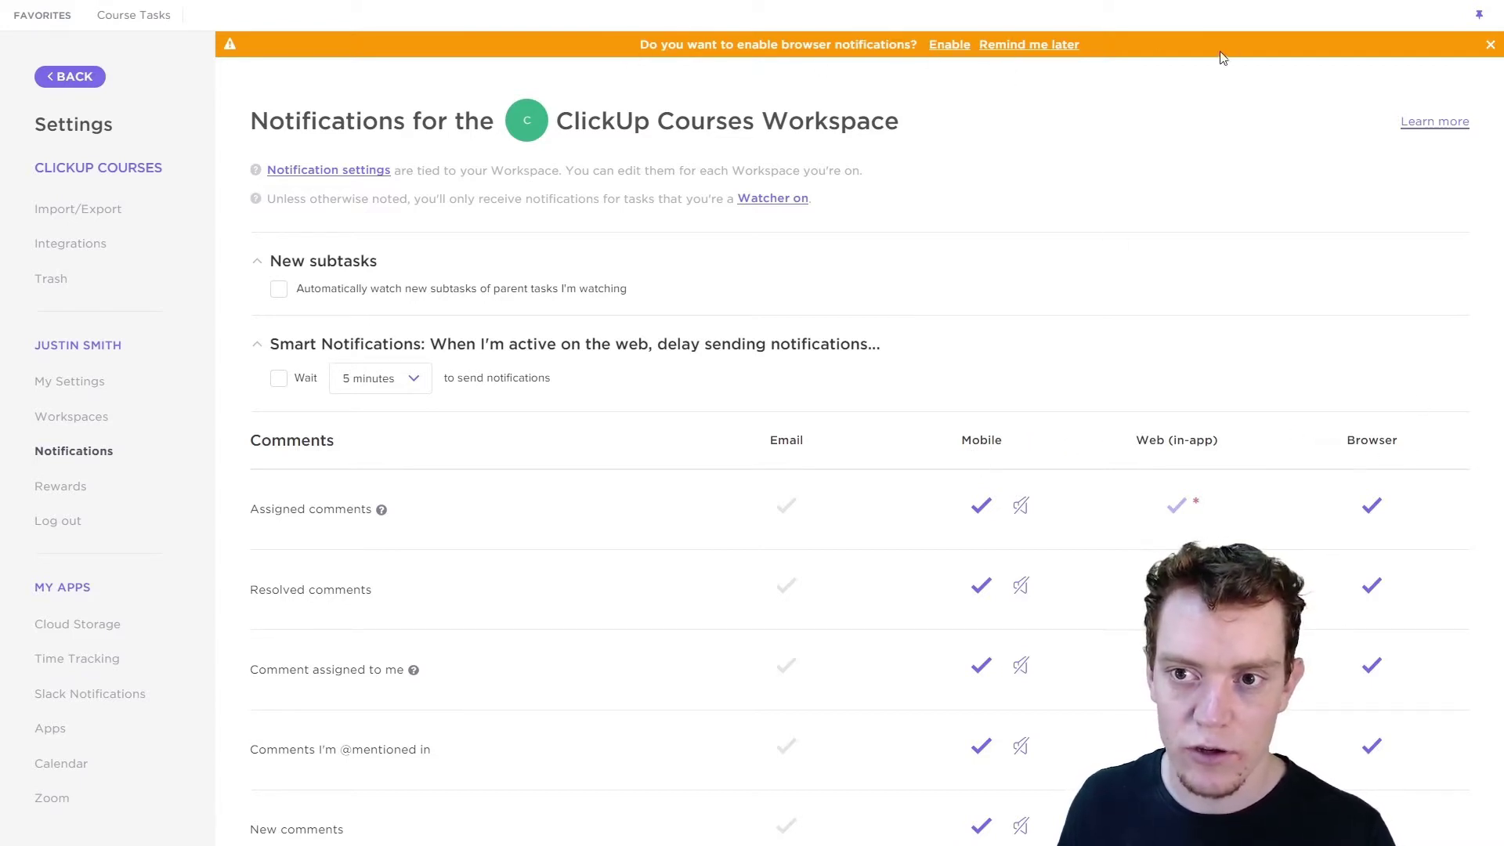
Dismiss the orange browser-notifications banner and scroll through the notification settings
{"action": "left_click", "coordinate": [1491, 45]}
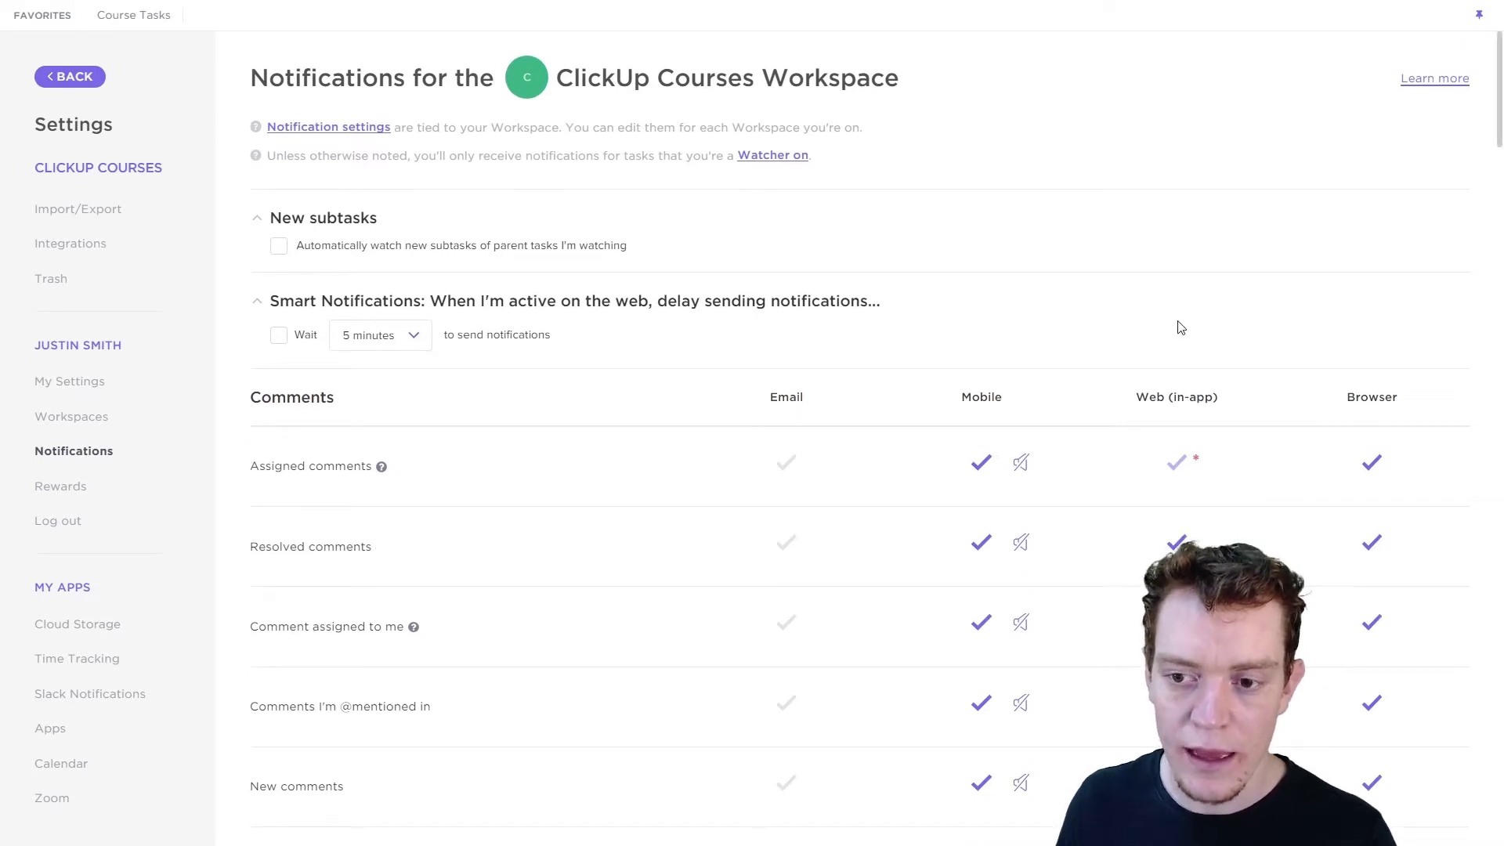
{"action": "mouse_move", "coordinate": [1183, 470]}
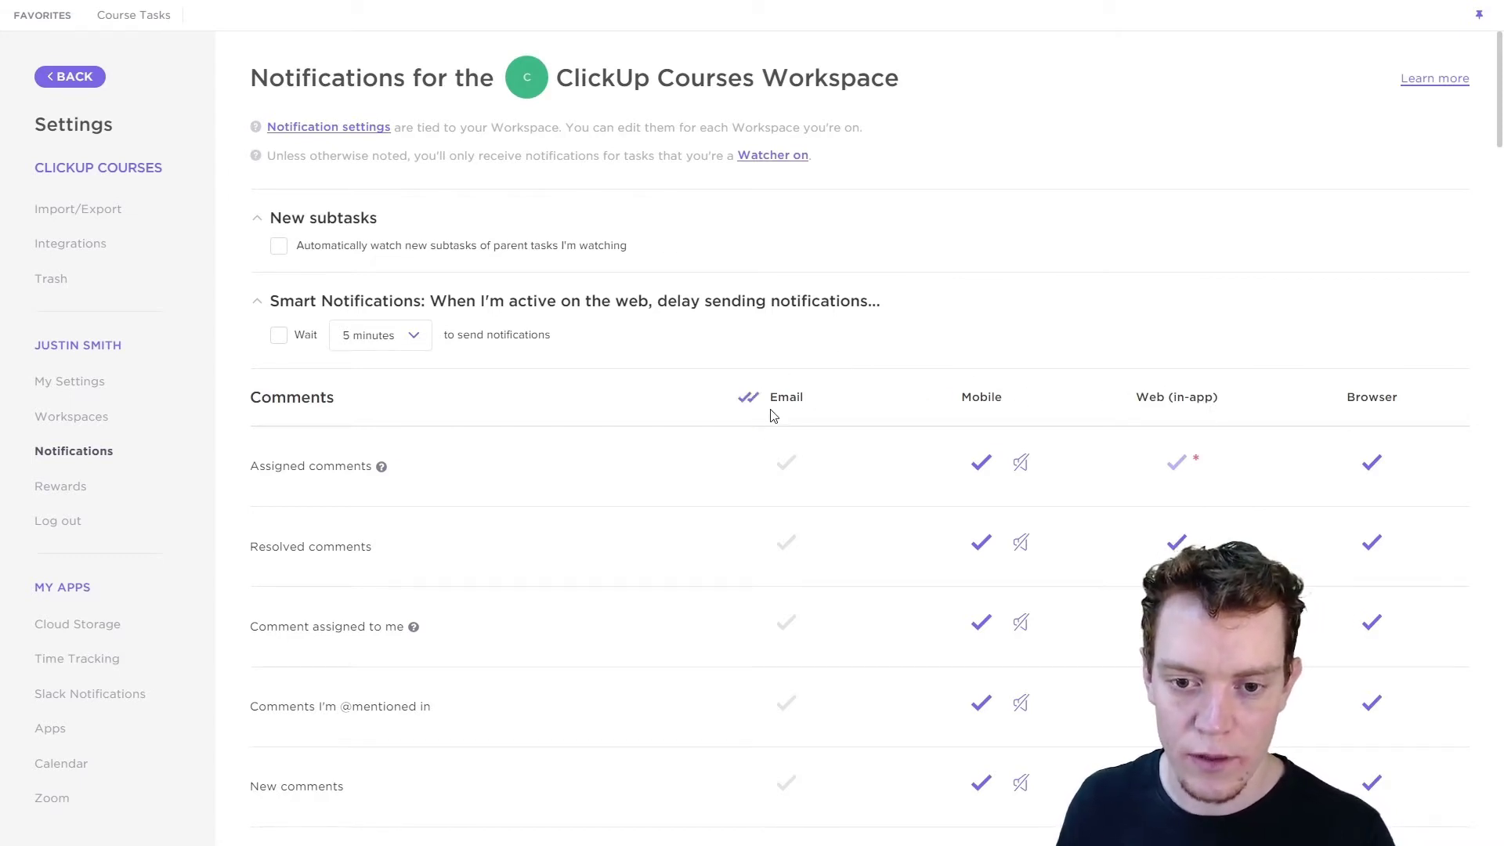
{"action": "scroll", "coordinate": [773, 427], "scroll_direction": "down", "scroll_amount": 2}
{"action": "scroll", "coordinate": [689, 429], "scroll_direction": "up", "scroll_amount": 2}
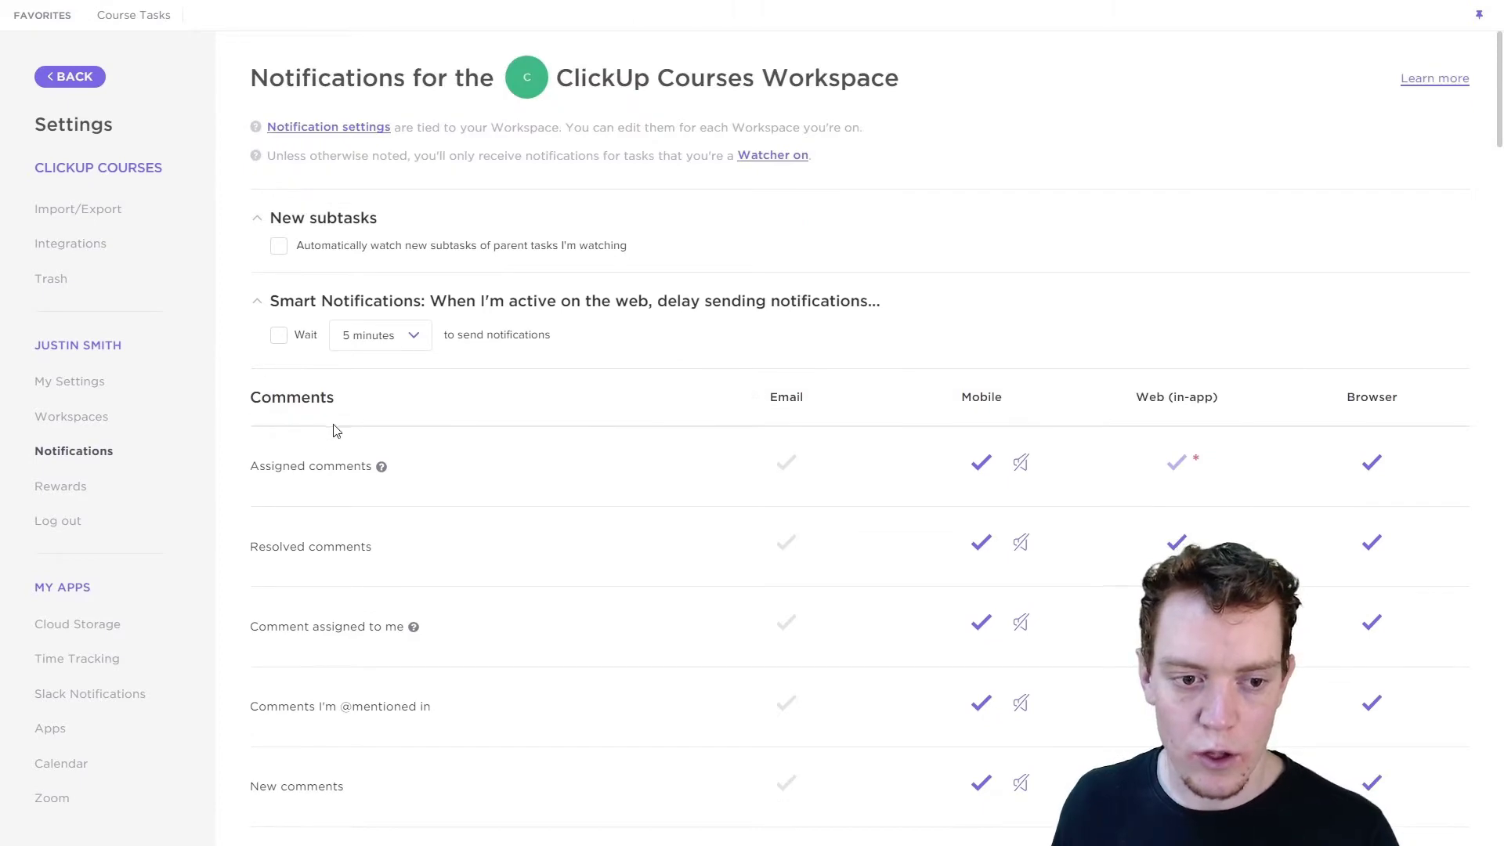
{"action": "scroll", "coordinate": [329, 448], "scroll_direction": "down", "scroll_amount": 3}
{"action": "scroll", "coordinate": [330, 448], "scroll_direction": "down", "scroll_amount": 7}
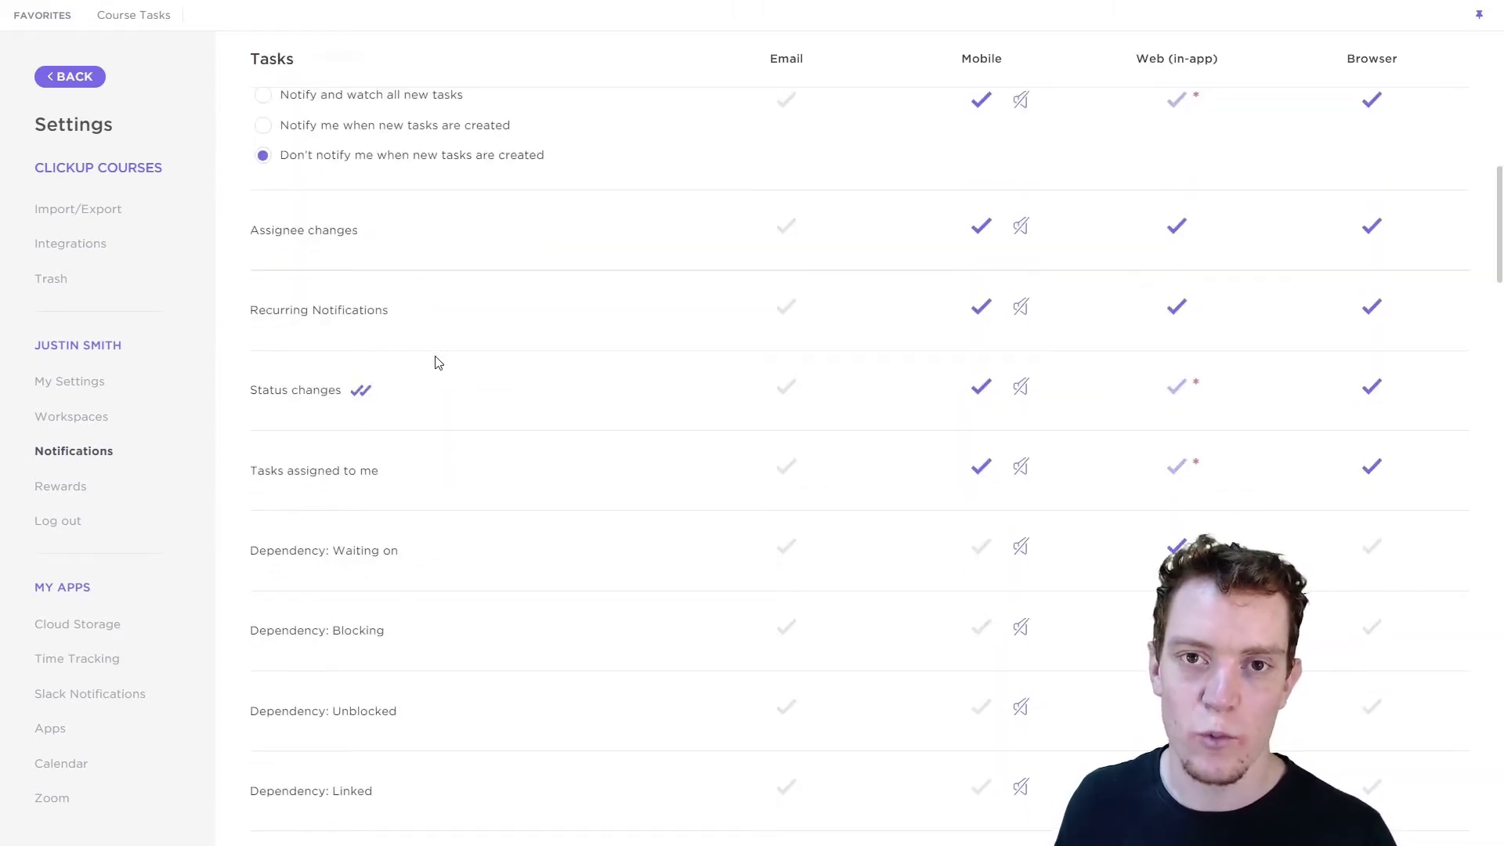
{"action": "scroll", "coordinate": [628, 396], "scroll_direction": "up", "scroll_amount": 8}
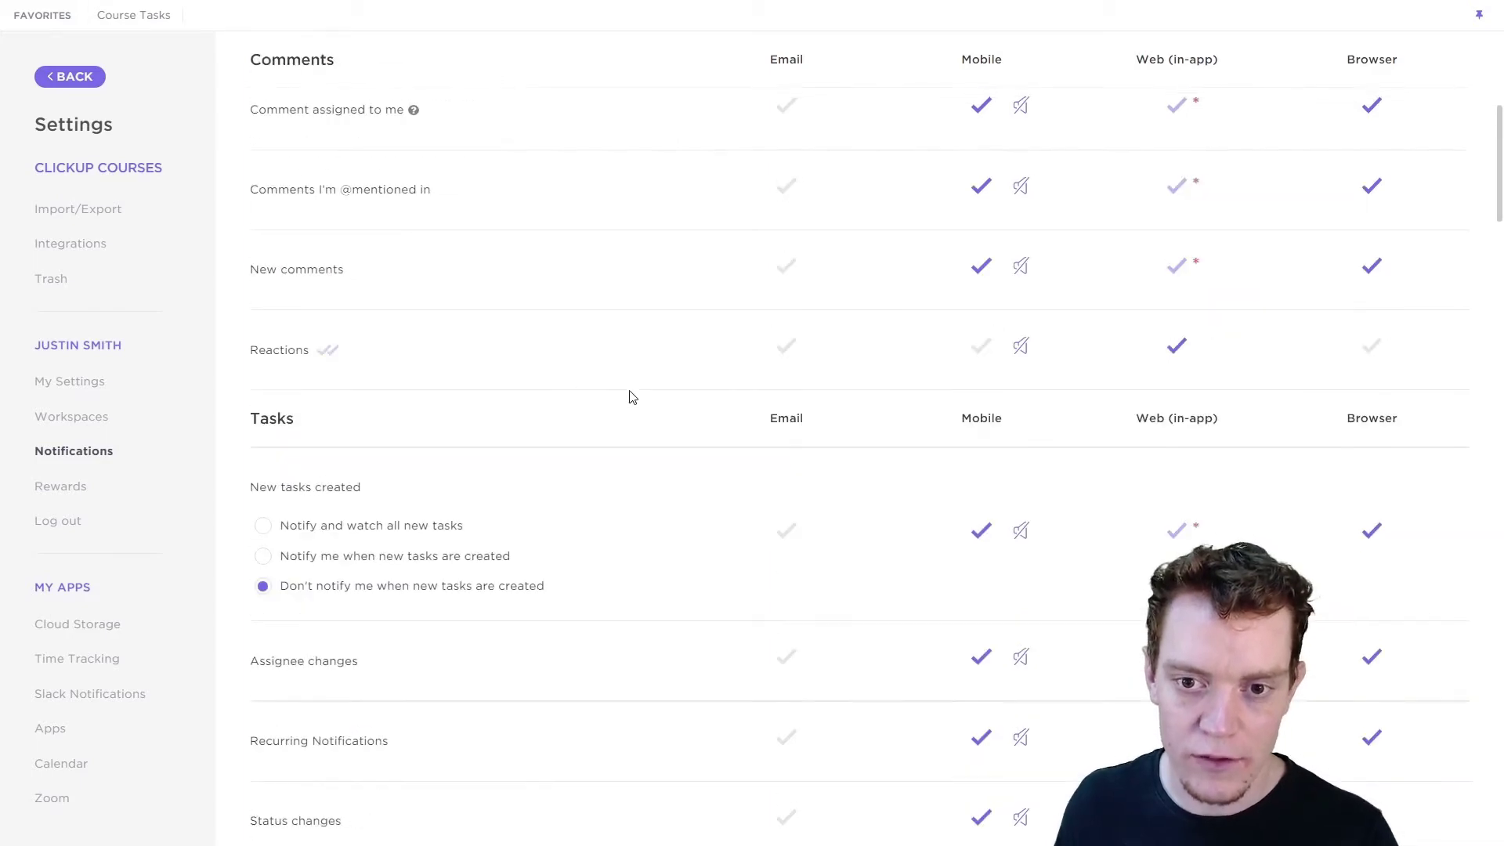
{"action": "left_click", "coordinate": [757, 319]}
{"action": "left_click", "coordinate": [759, 323]}
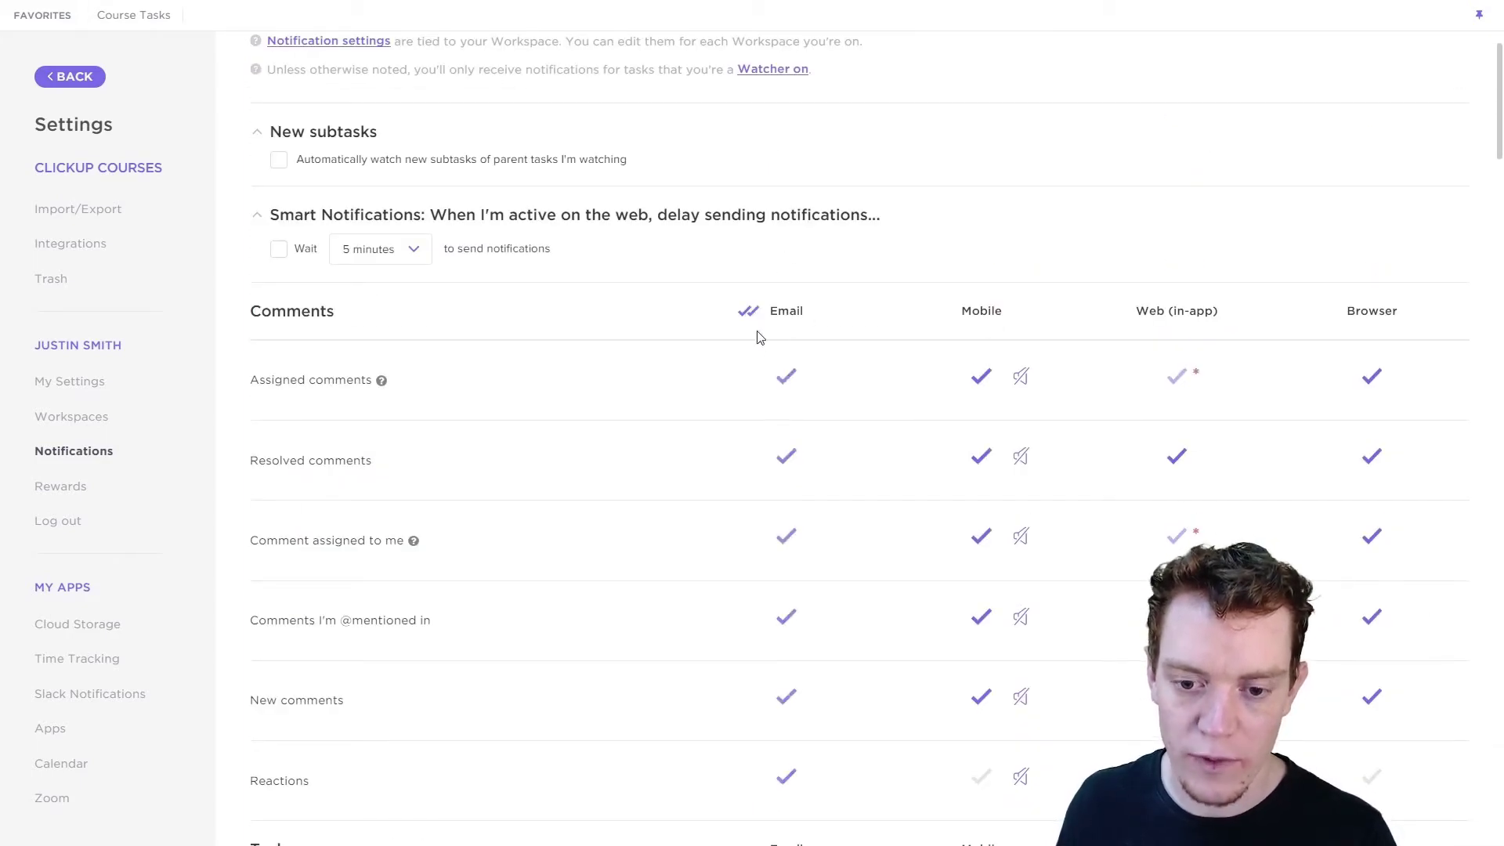
{"action": "scroll", "coordinate": [816, 490], "scroll_direction": "down", "scroll_amount": 5}
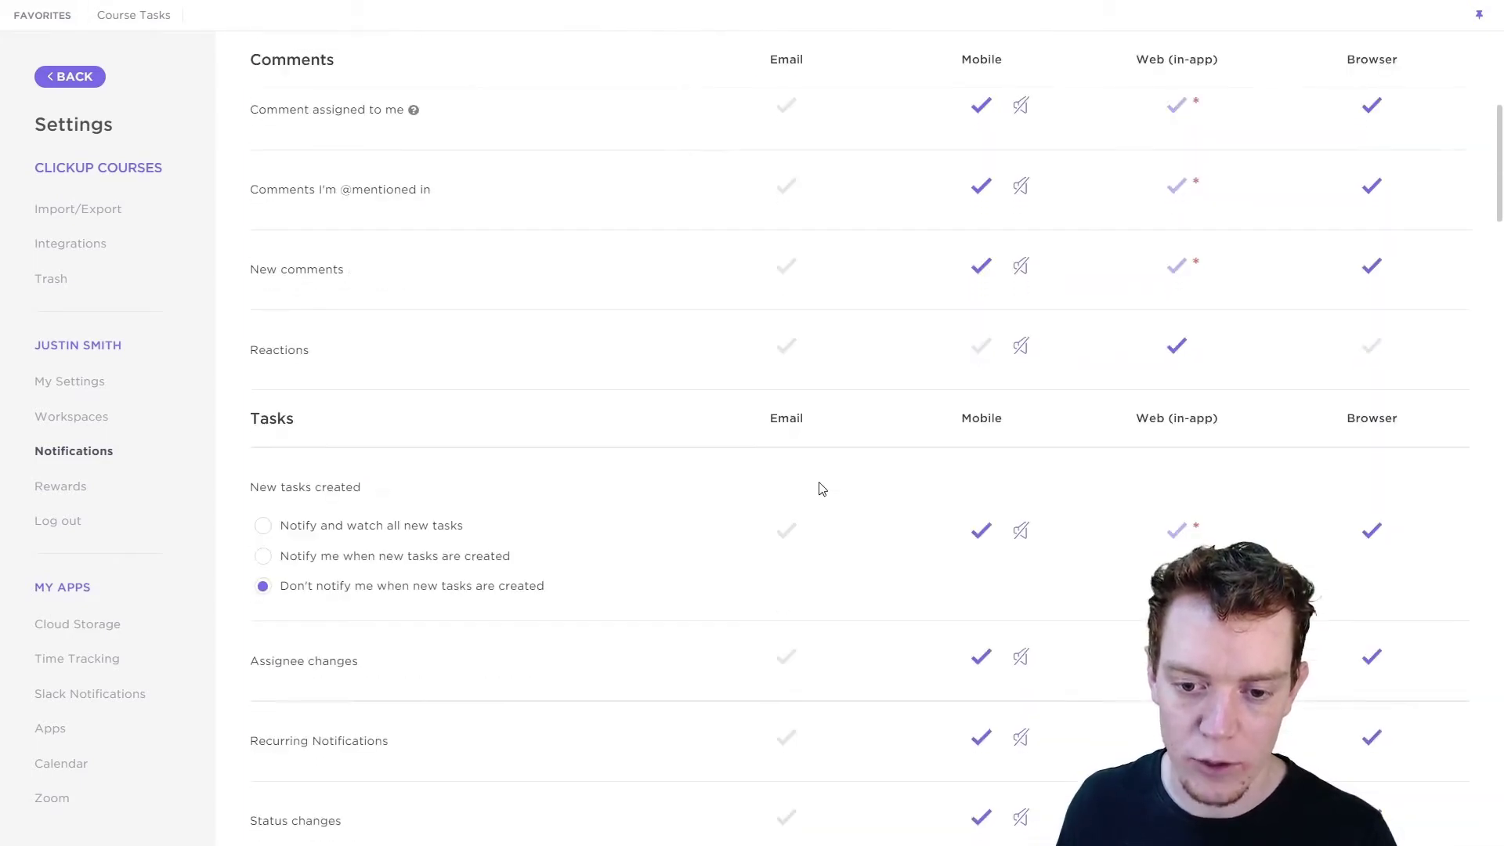
{"action": "left_click", "coordinate": [753, 421]}
{"action": "left_click", "coordinate": [753, 421]}
{"action": "scroll", "coordinate": [787, 421], "scroll_direction": "down", "scroll_amount": 15}
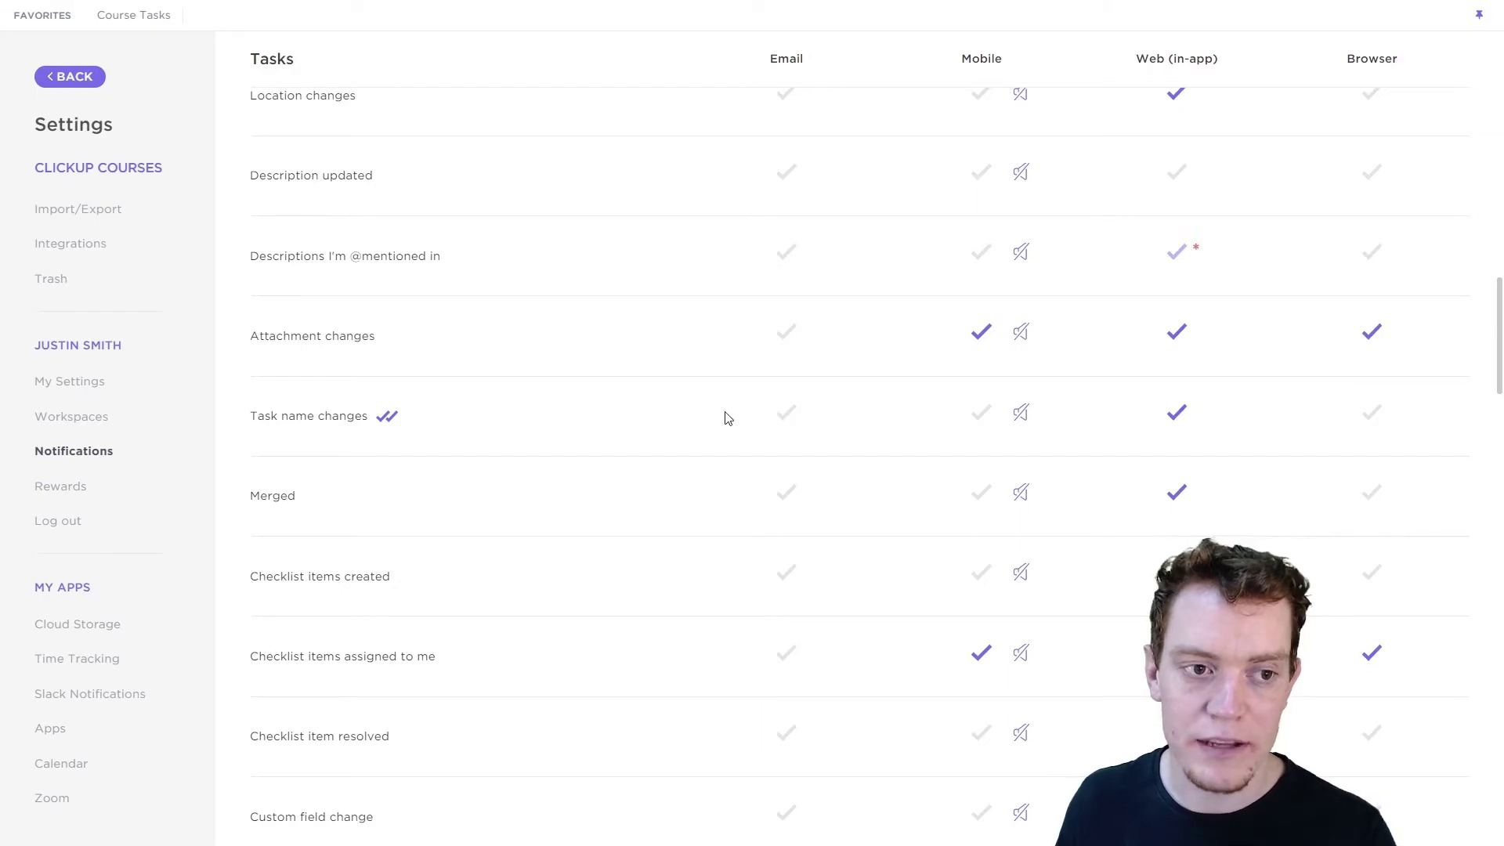
{"action": "scroll", "coordinate": [1095, 329], "scroll_direction": "up", "scroll_amount": 16}
{"action": "scroll", "coordinate": [1165, 350], "scroll_direction": "up", "scroll_amount": 3}
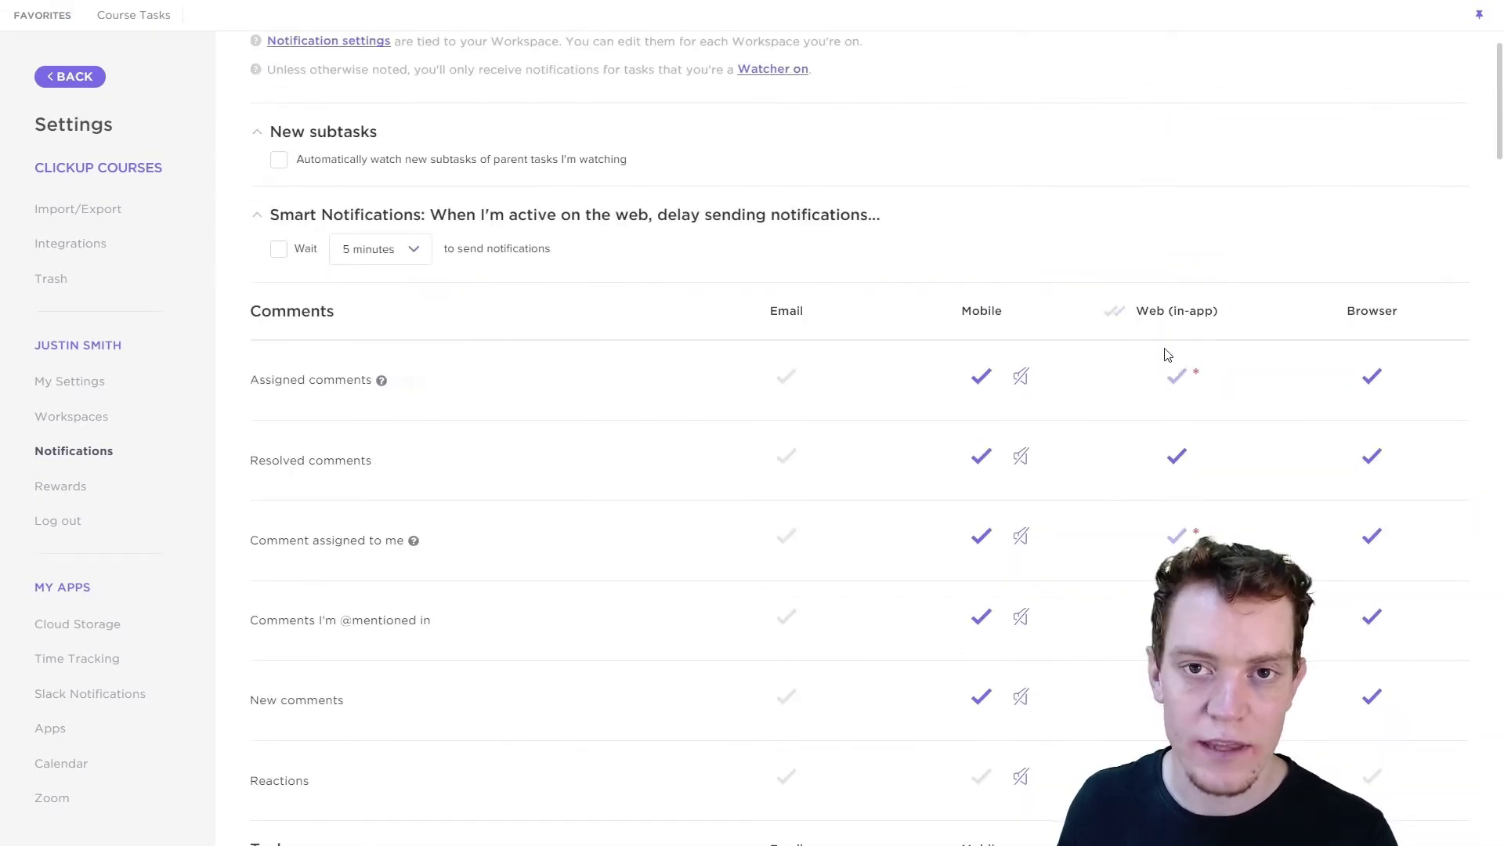
{"action": "scroll", "coordinate": [863, 225], "scroll_direction": "down", "scroll_amount": 9}
{"action": "scroll", "coordinate": [831, 403], "scroll_direction": "down", "scroll_amount": 20}
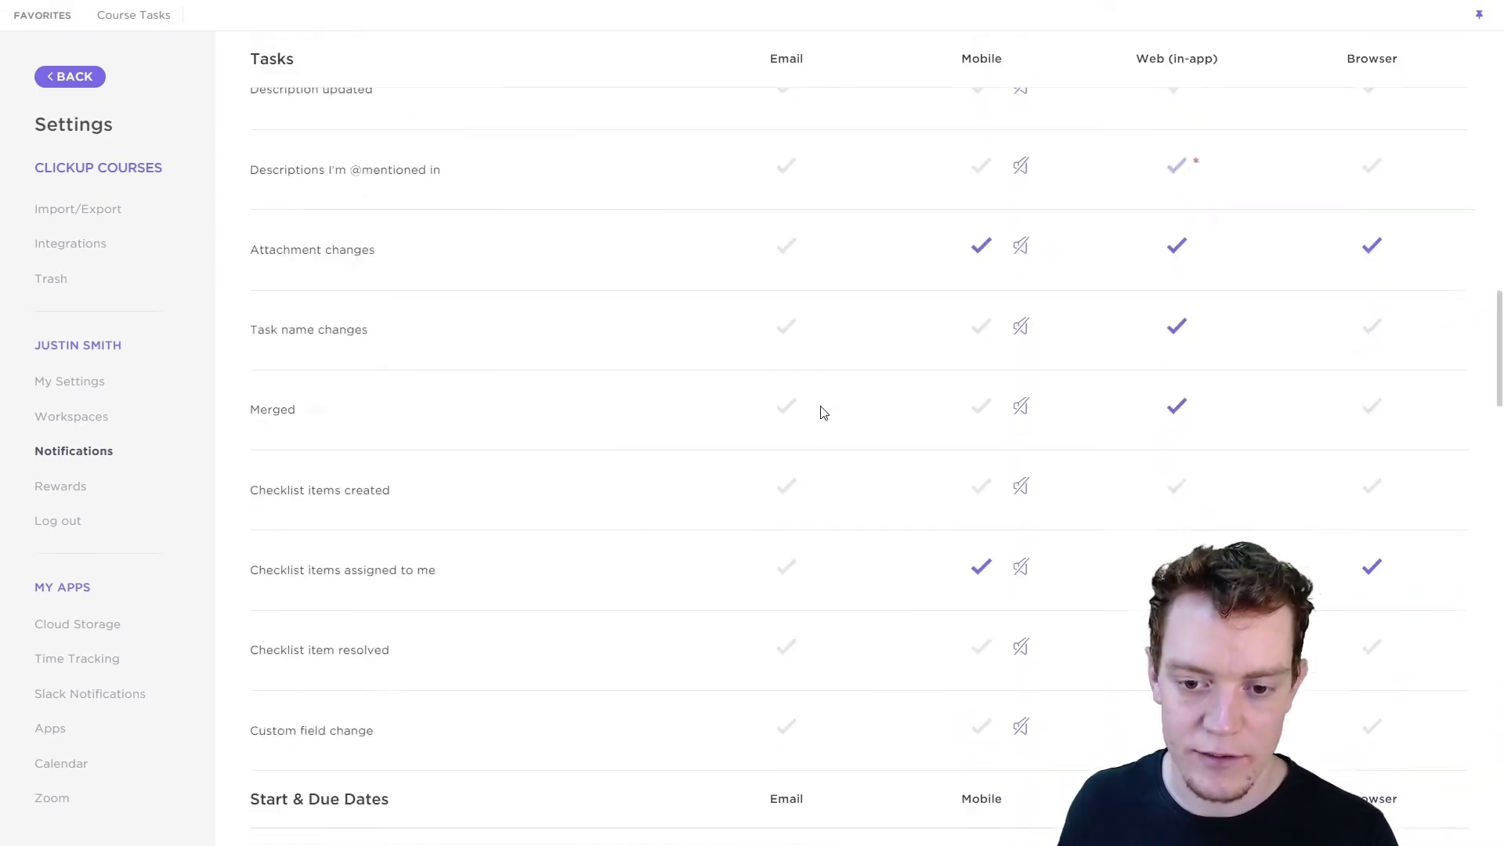
{"action": "scroll", "coordinate": [796, 480], "scroll_direction": "up", "scroll_amount": 9}
{"action": "scroll", "coordinate": [854, 481], "scroll_direction": "up", "scroll_amount": 20}
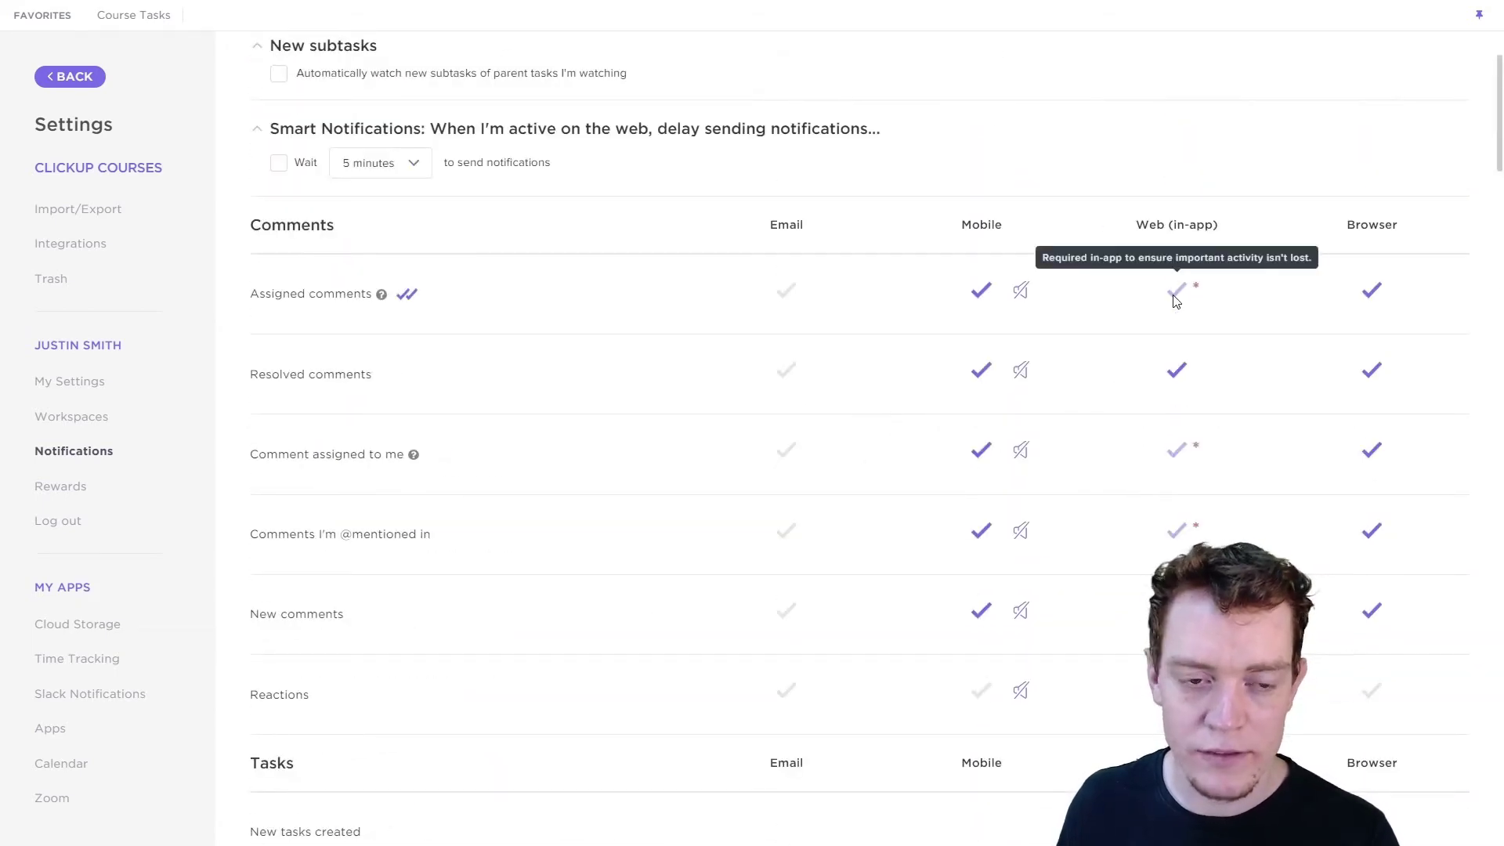
Uncheck the Web (in-app) alerts for Assignee changes and Recurring Notifications in the Tasks table
{"action": "mouse_move", "coordinate": [1198, 292]}
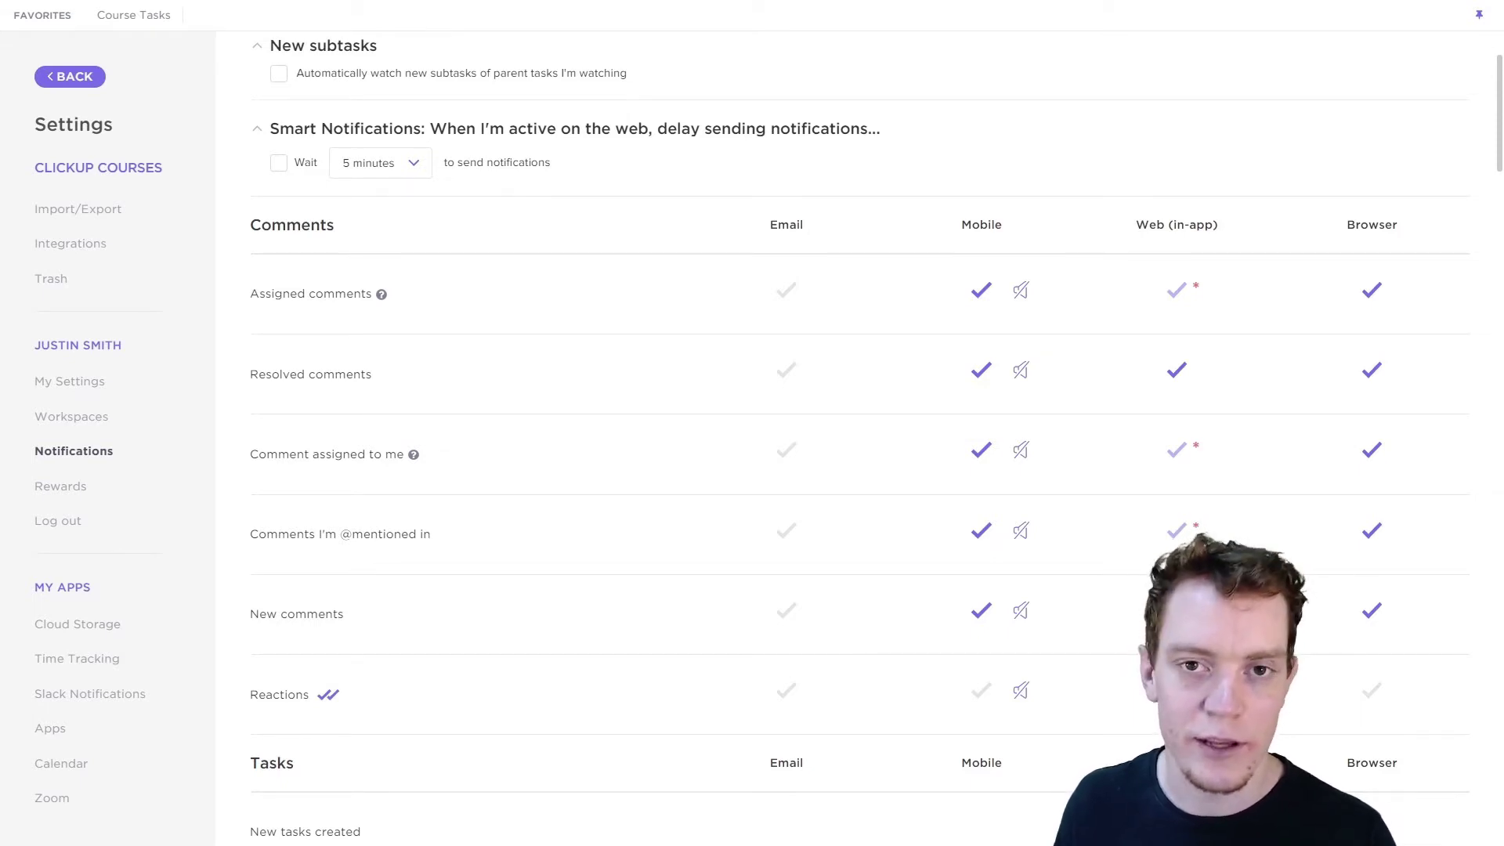
{"action": "scroll", "coordinate": [1236, 497], "scroll_direction": "down", "scroll_amount": 8}
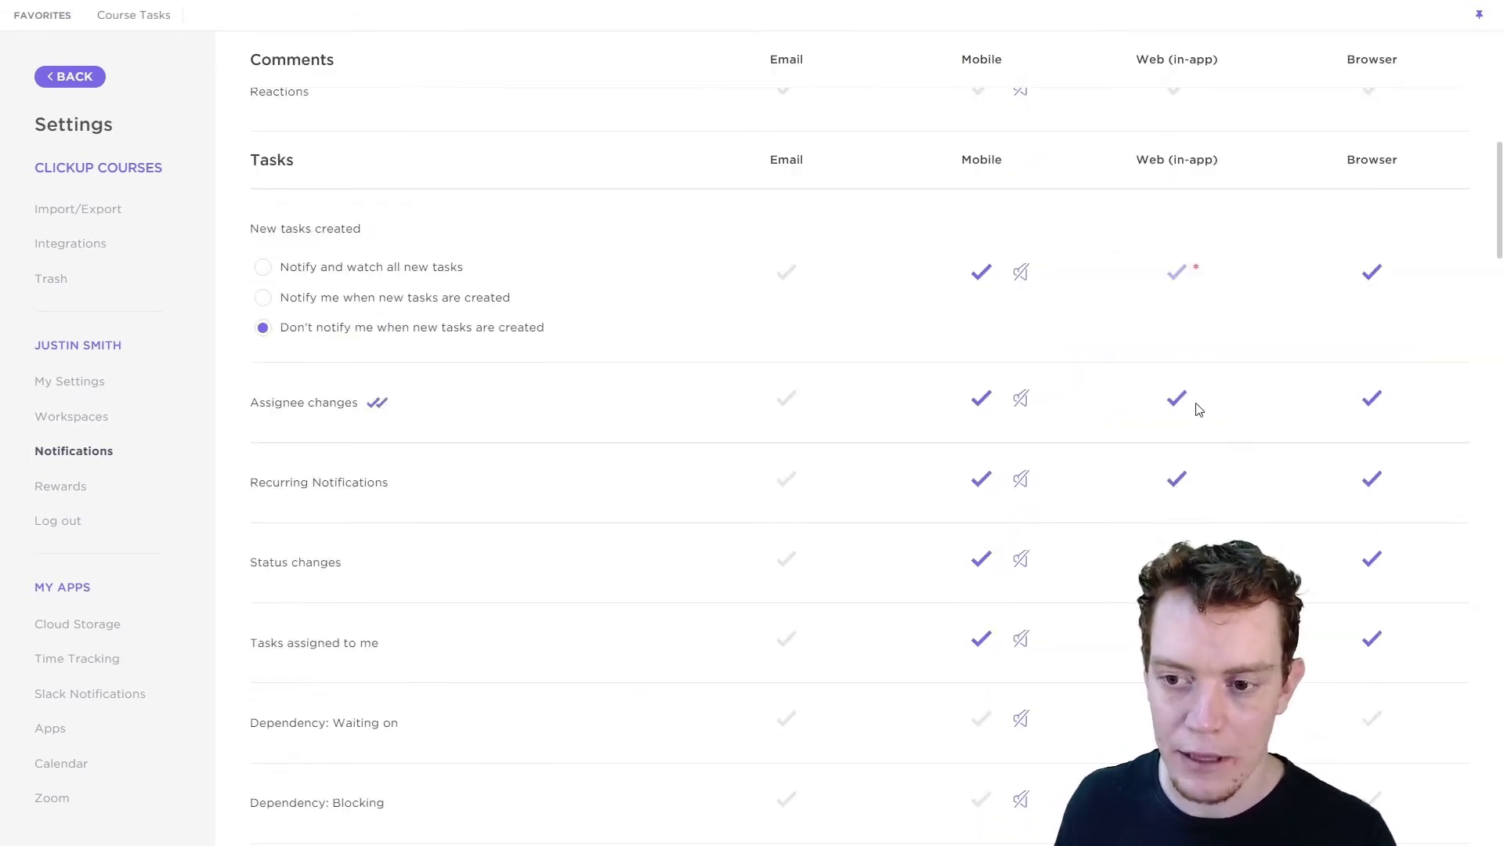
{"action": "left_click", "coordinate": [1178, 402]}
{"action": "left_click", "coordinate": [1176, 479]}
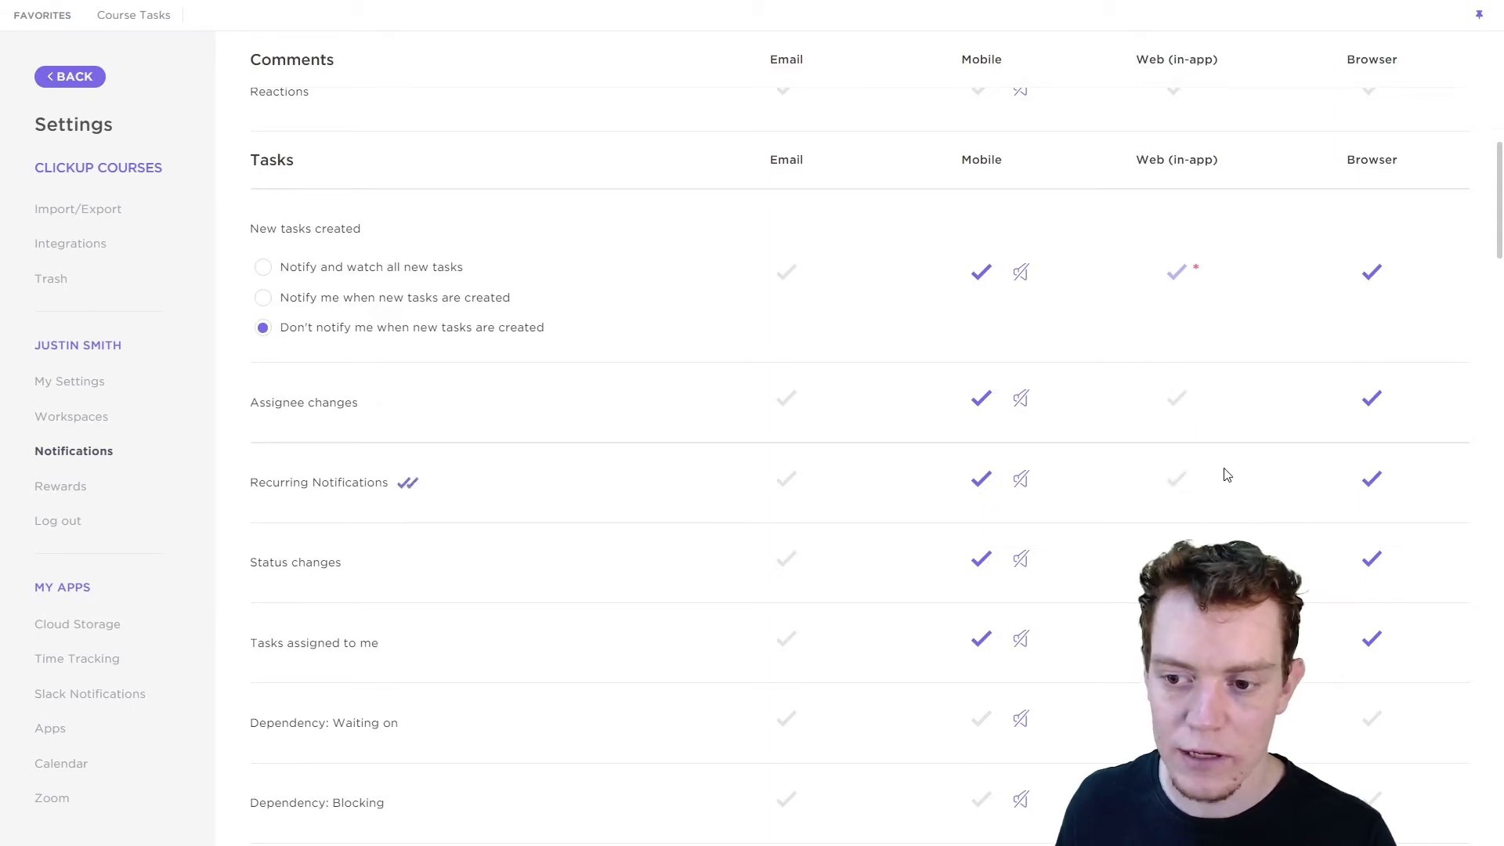
{"action": "scroll", "coordinate": [1241, 484], "scroll_direction": "down", "scroll_amount": 4}
{"action": "scroll", "coordinate": [1223, 489], "scroll_direction": "down", "scroll_amount": 3}
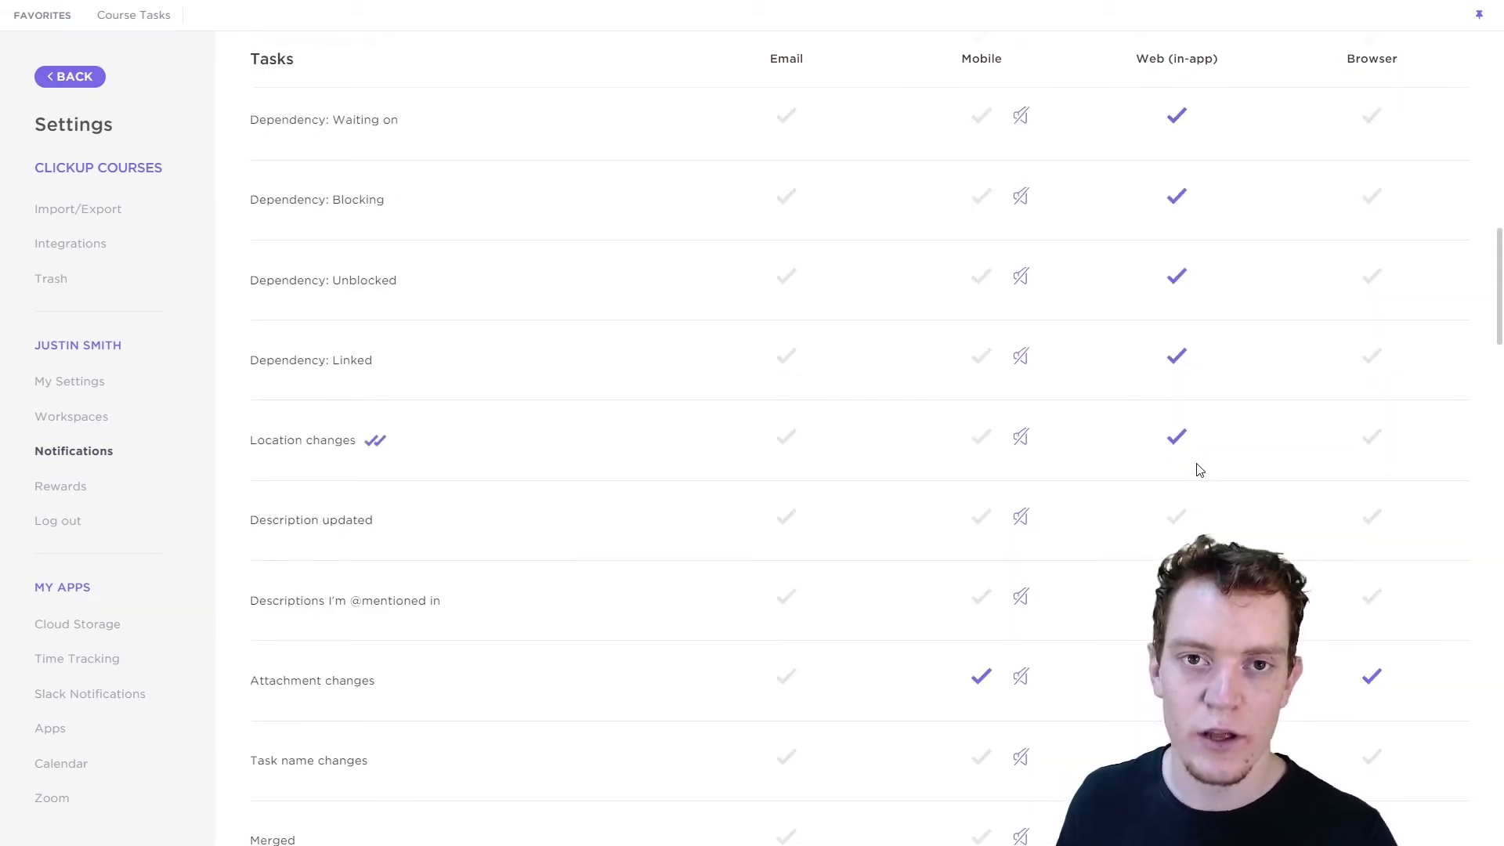
{"action": "scroll", "coordinate": [1207, 467], "scroll_direction": "up", "scroll_amount": 15}
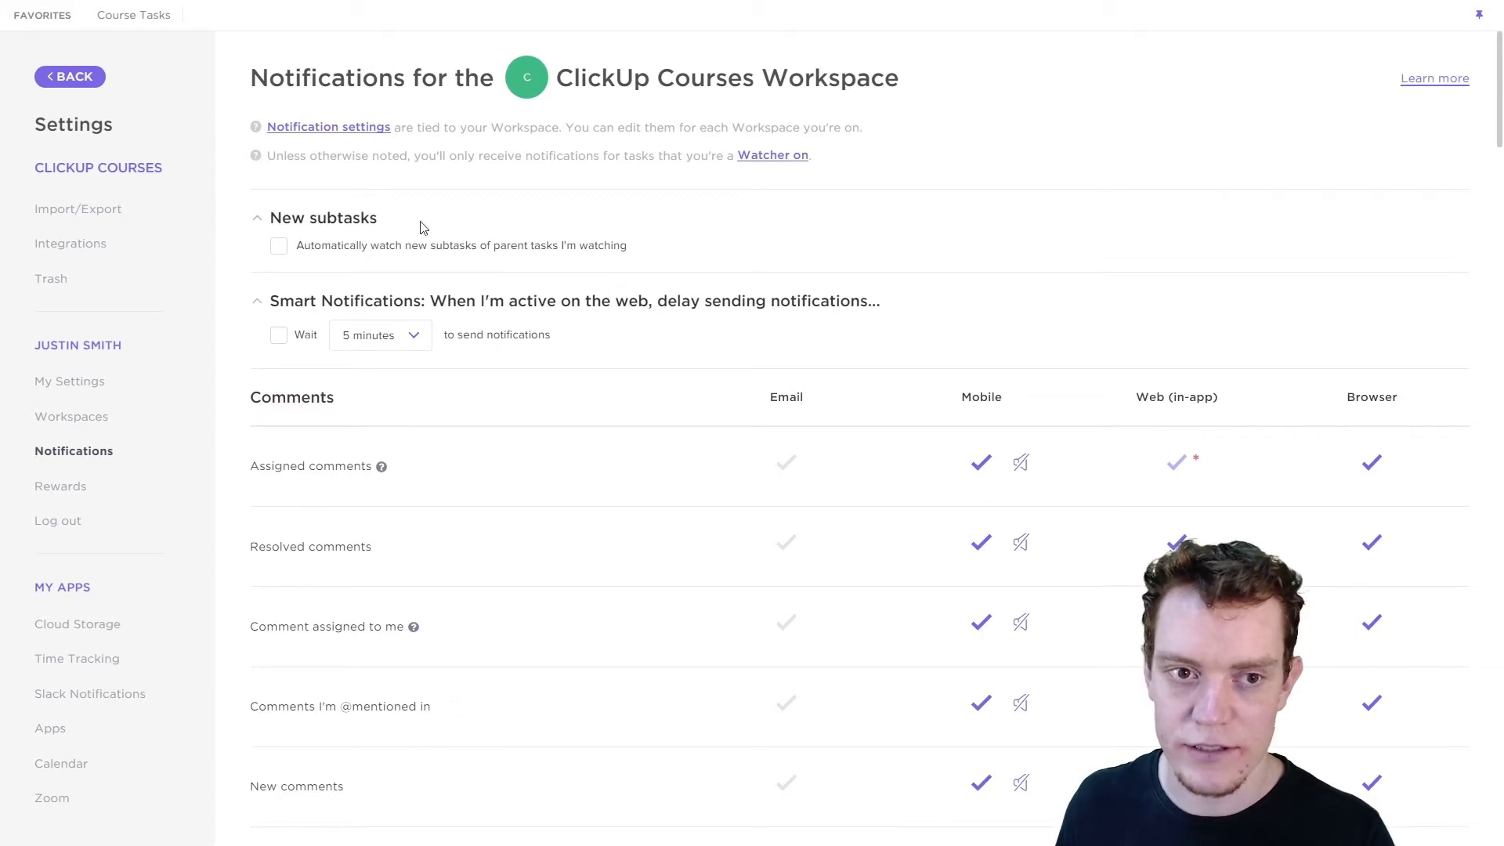
Return to the list, open Task 1, and show its watchers
{"action": "left_click", "coordinate": [70, 76]}
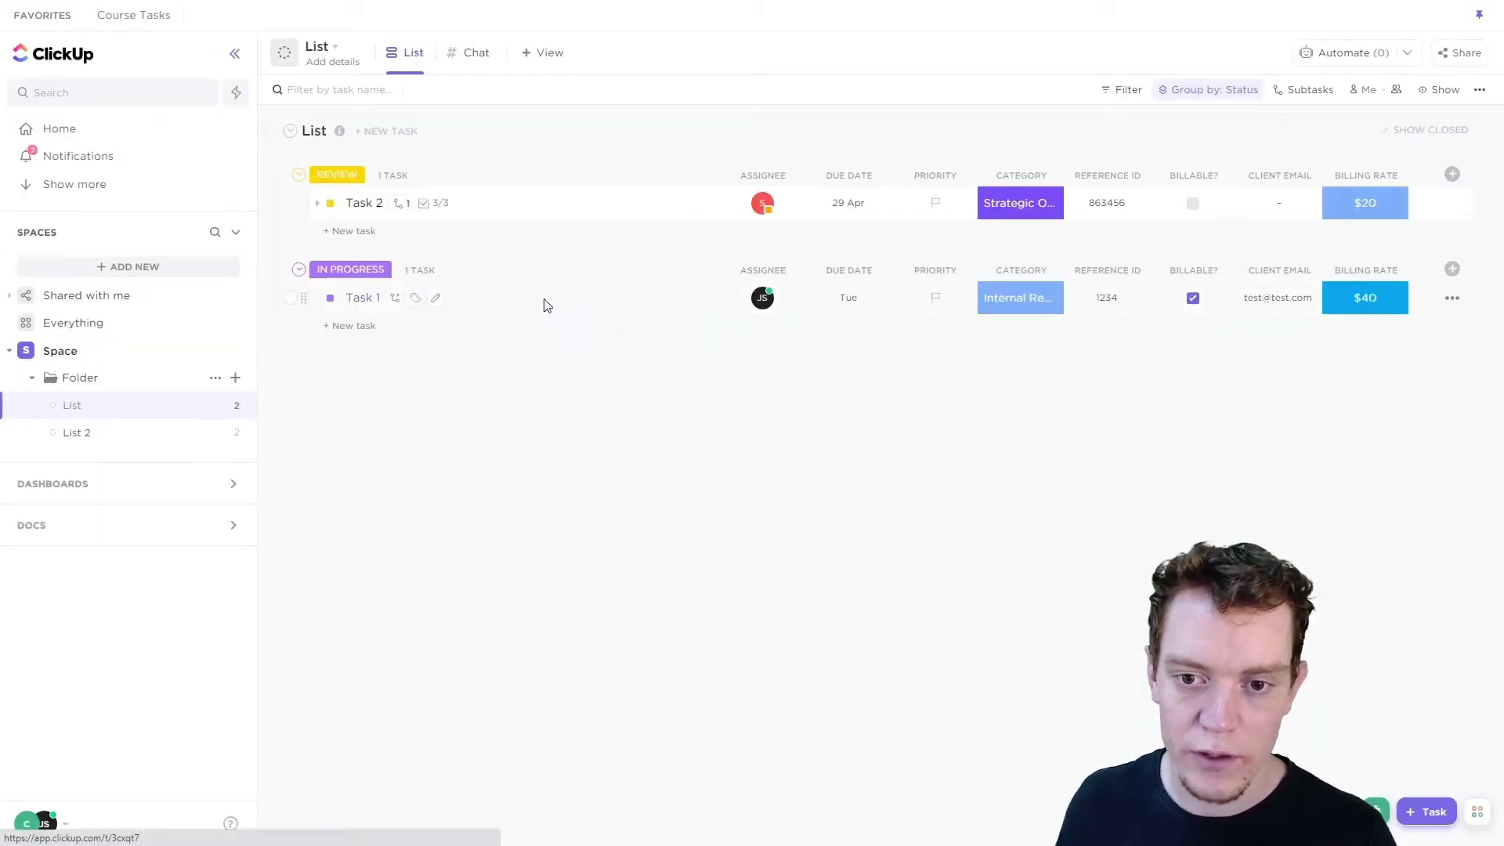
{"action": "left_click", "coordinate": [547, 305]}
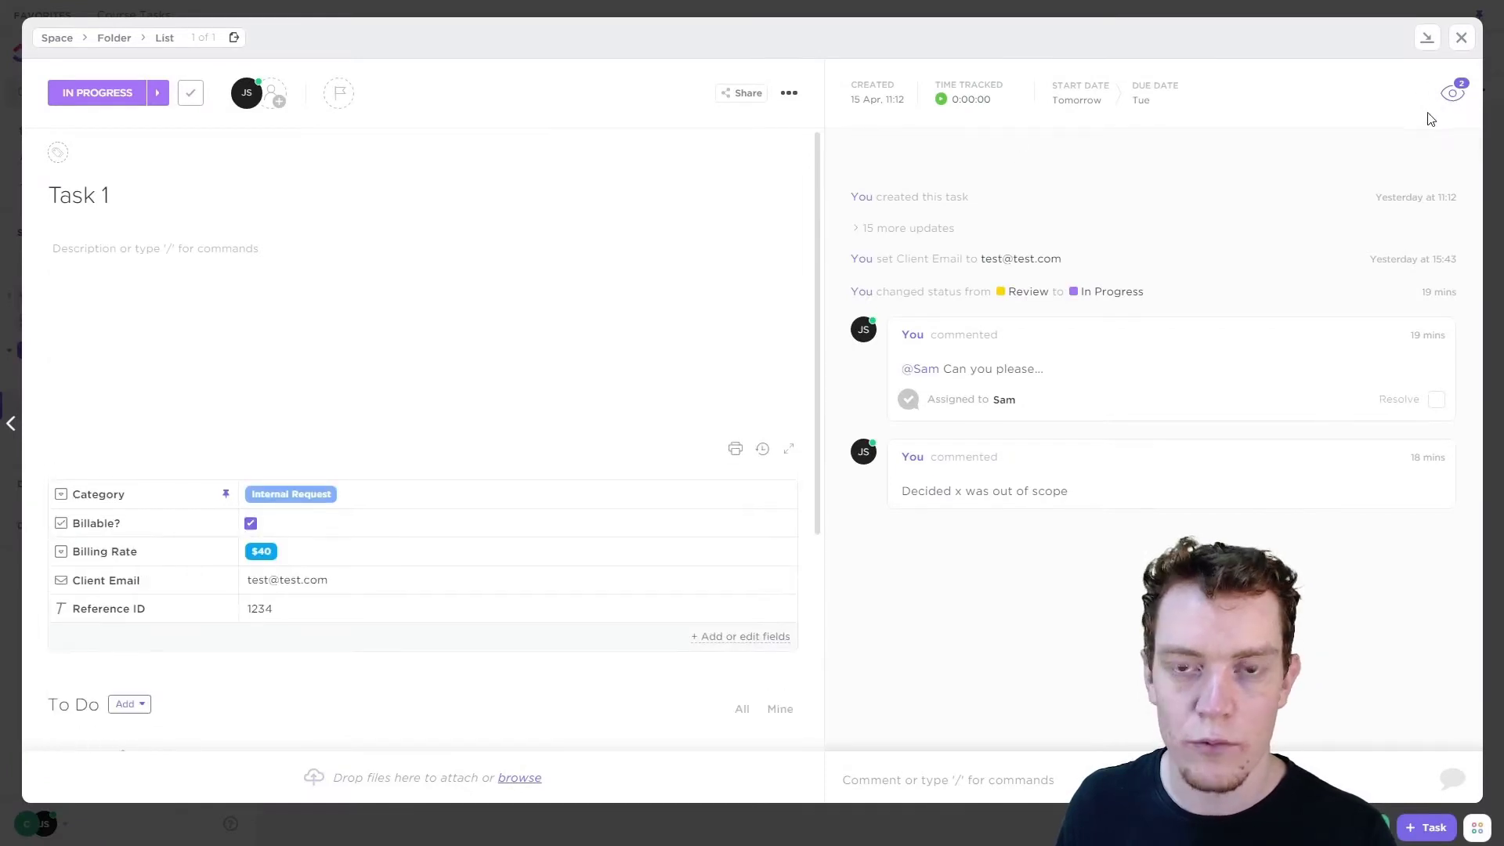
{"action": "left_click", "coordinate": [1460, 95]}
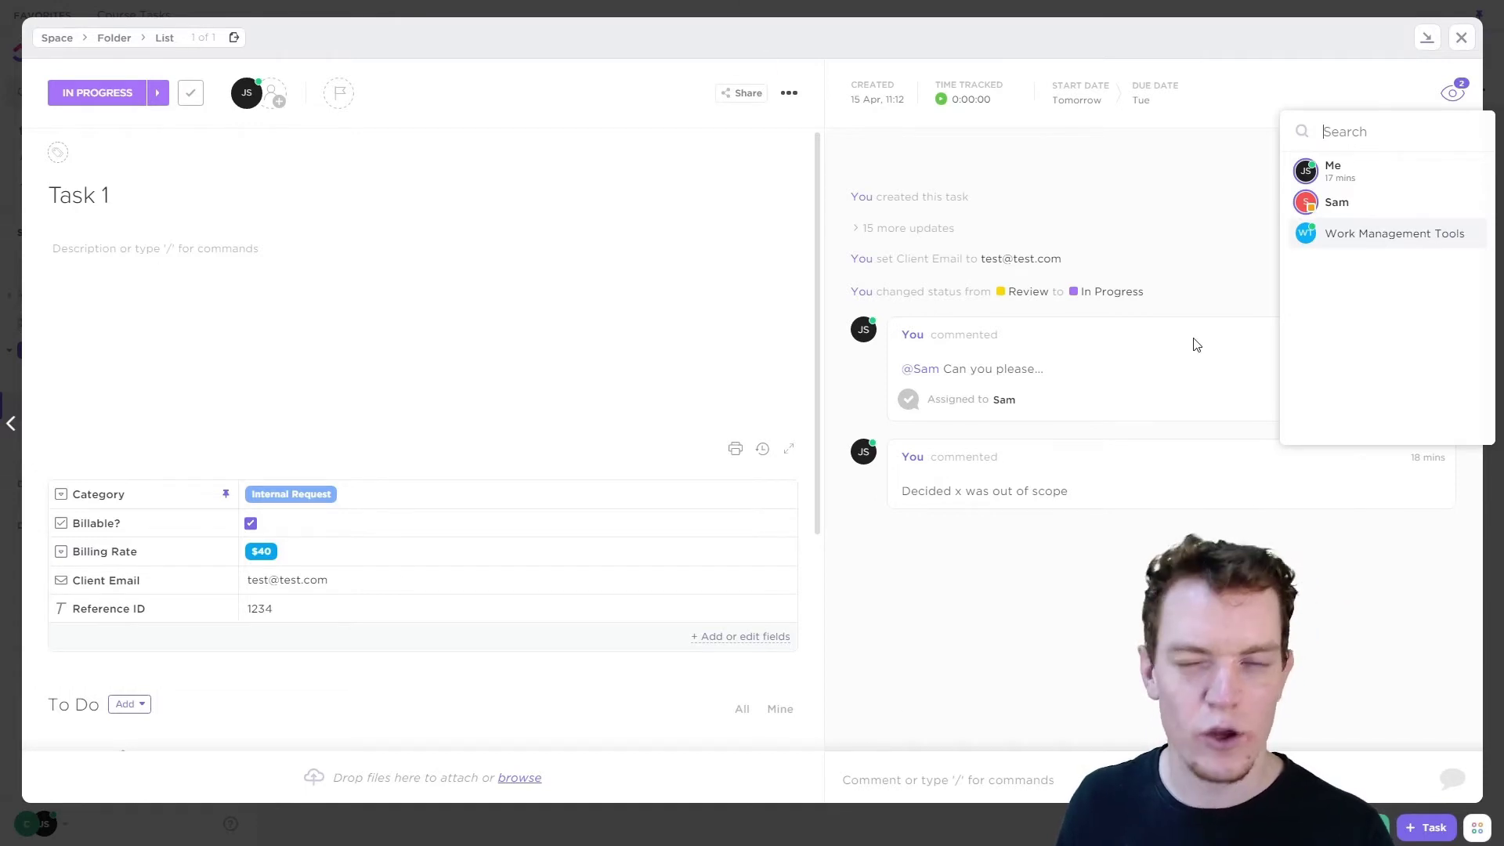
Toggle your own watching off and back on, and add Work Management Tools as a watcher
{"action": "left_click", "coordinate": [1377, 168]}
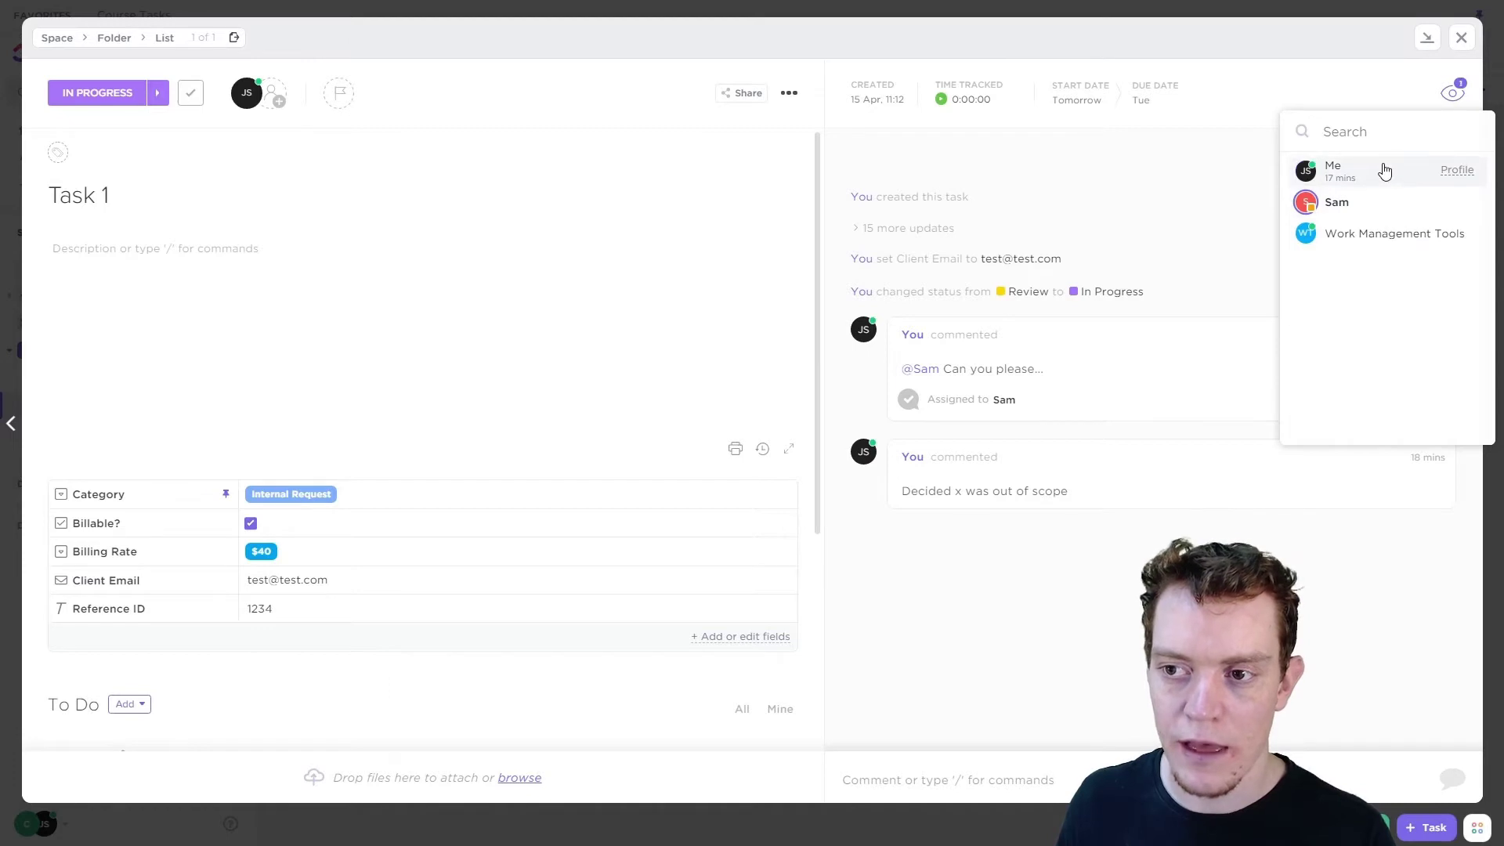
{"action": "left_click", "coordinate": [1364, 230]}
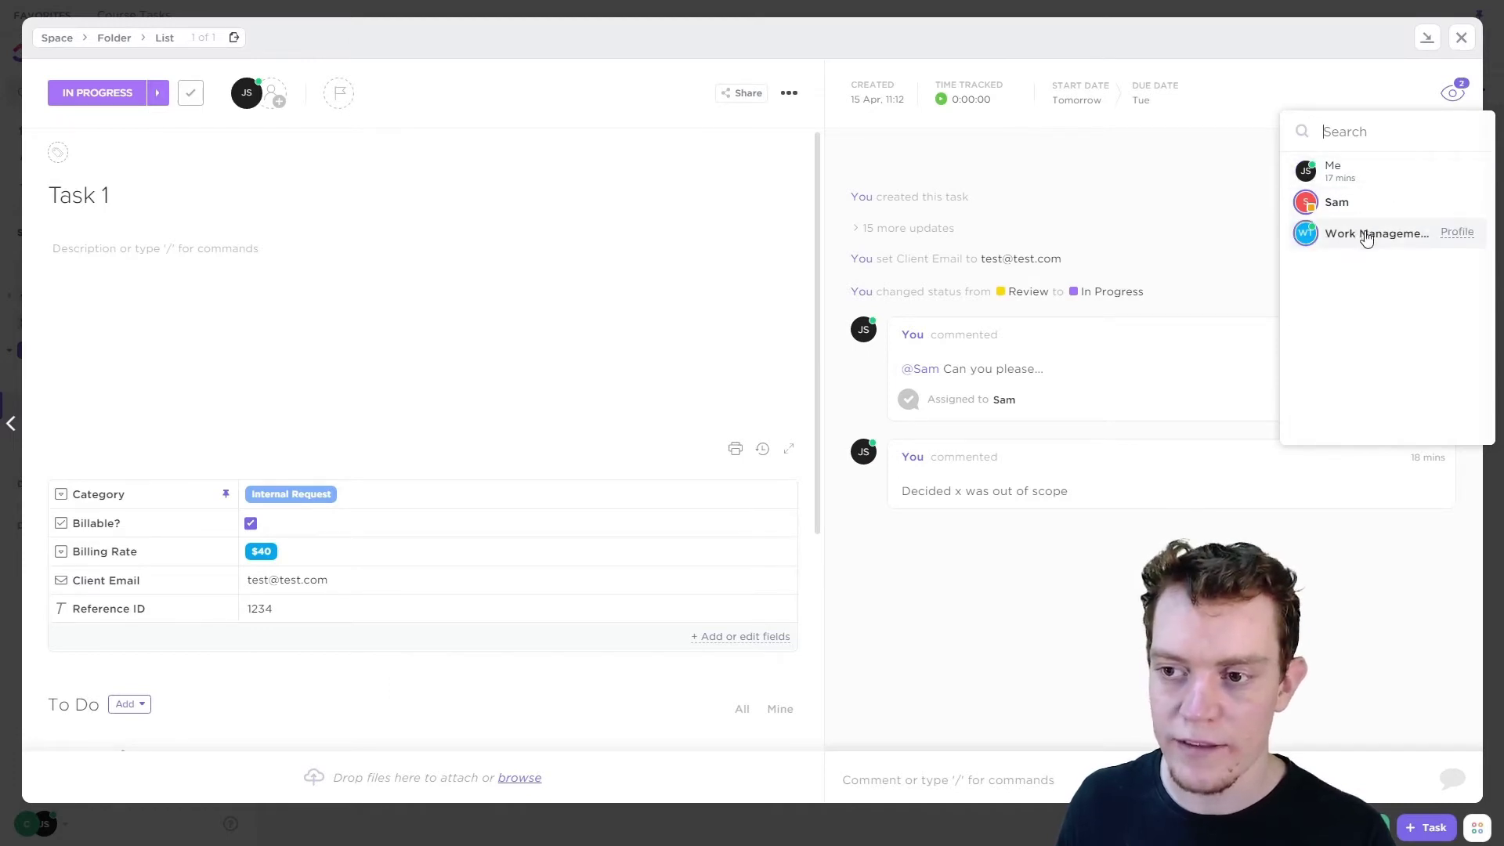
{"action": "left_click", "coordinate": [1374, 170]}
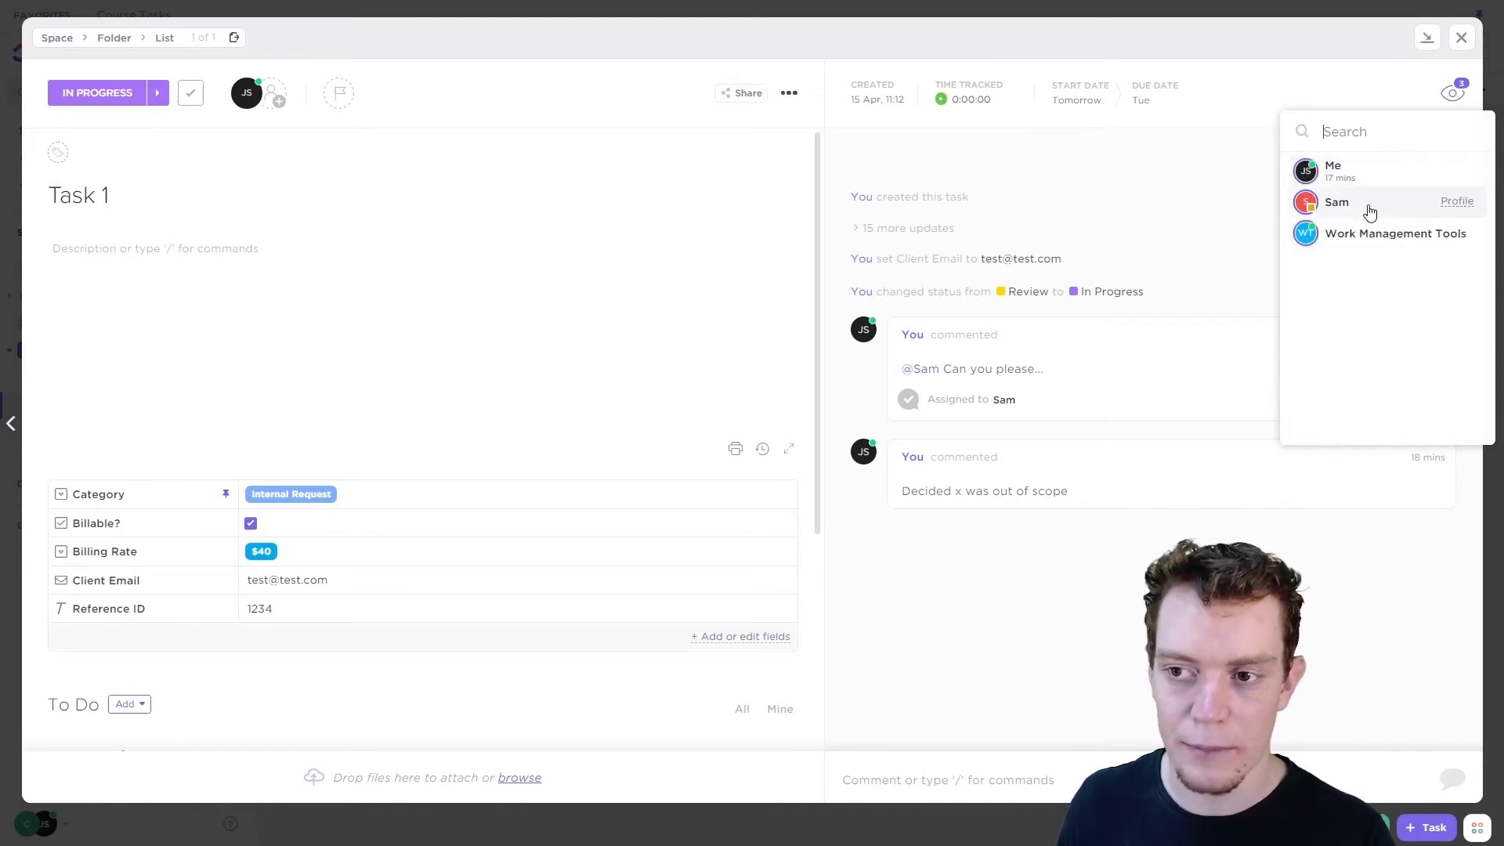
{"action": "left_click", "coordinate": [1257, 163]}
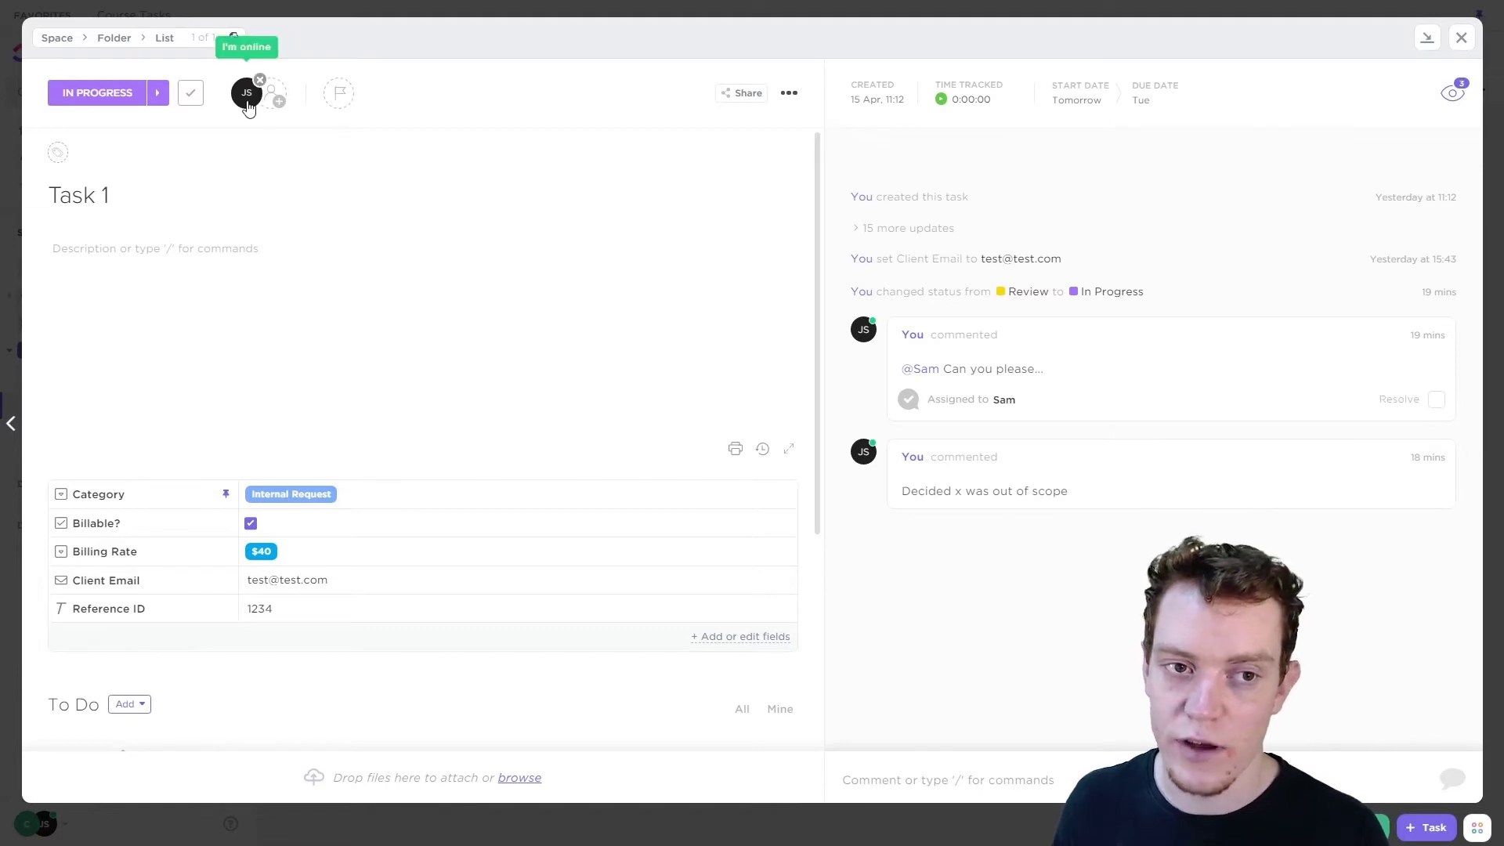
Type @ in Task 1's comment box and dismiss the mention suggestions
{"action": "left_click", "coordinate": [915, 775]}
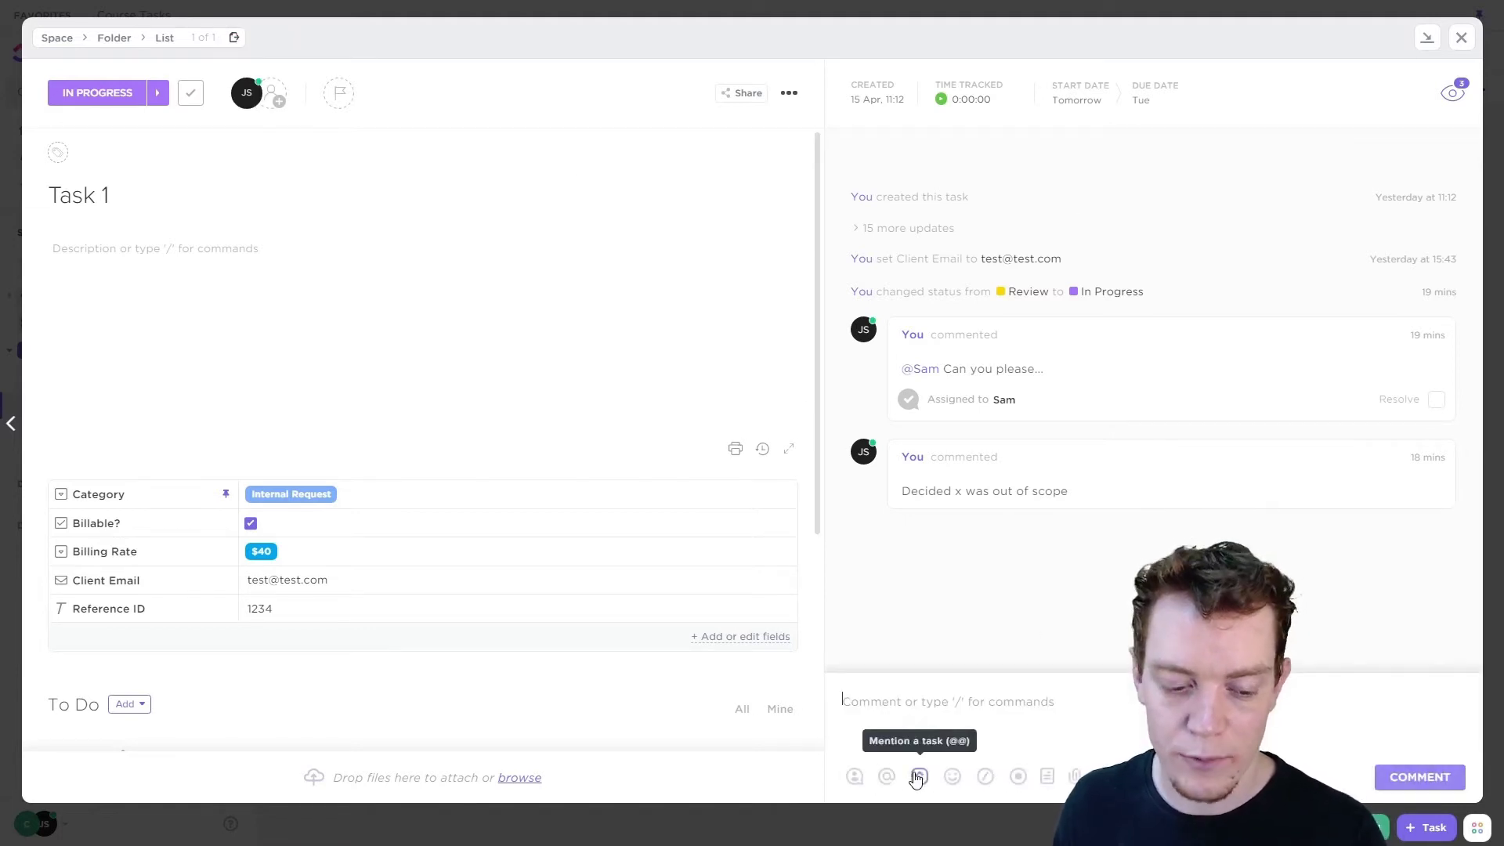
{"action": "type", "text": "@"}
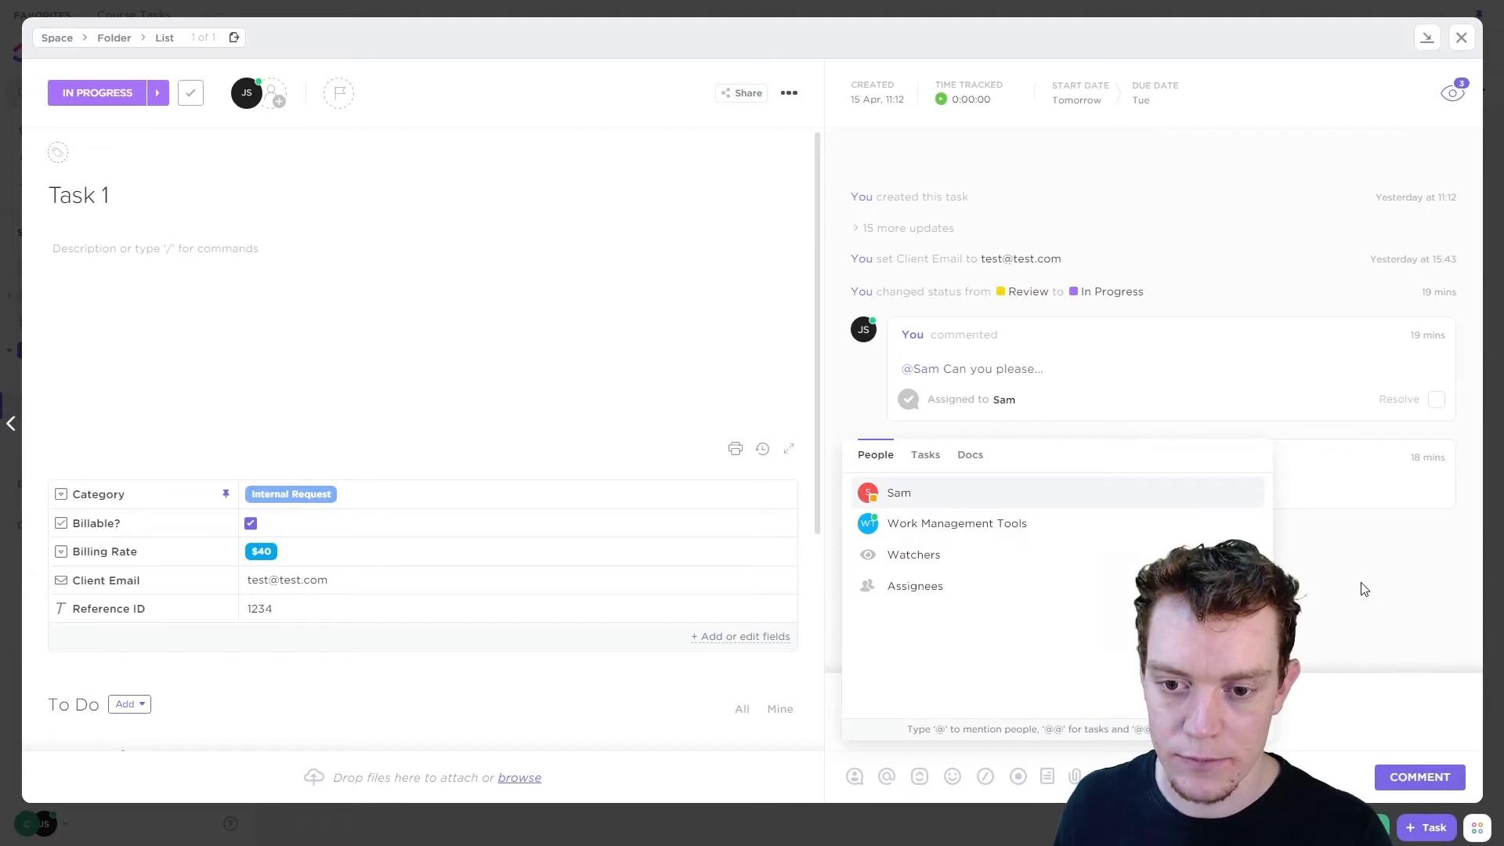
{"action": "key", "text": "Escape"}
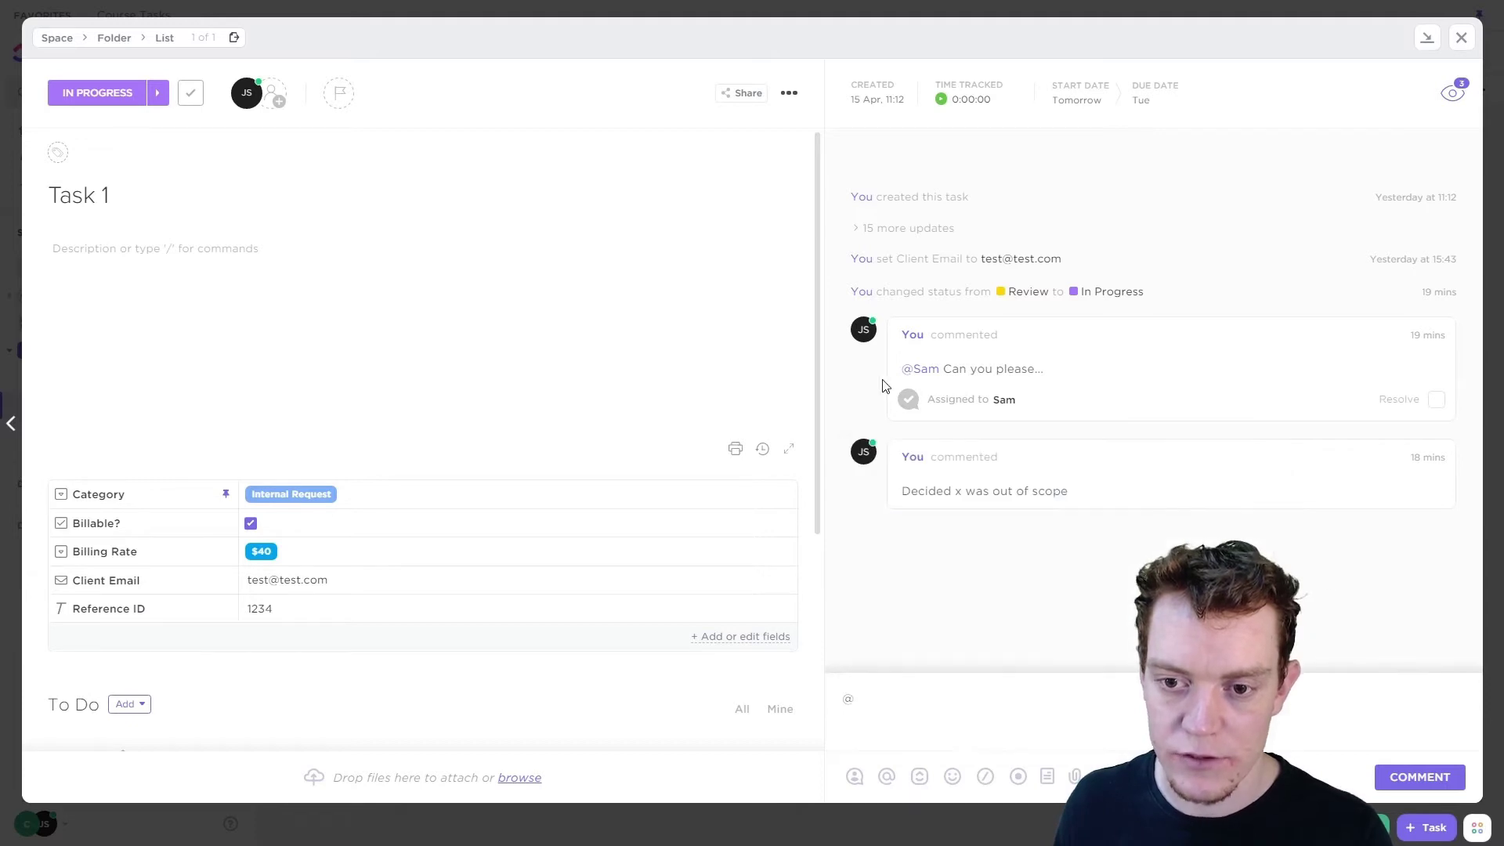
Add Work Management Tools as a watcher of Task 1 and recheck the watcher list
{"action": "left_click", "coordinate": [1450, 94]}
{"action": "left_click", "coordinate": [1395, 232]}
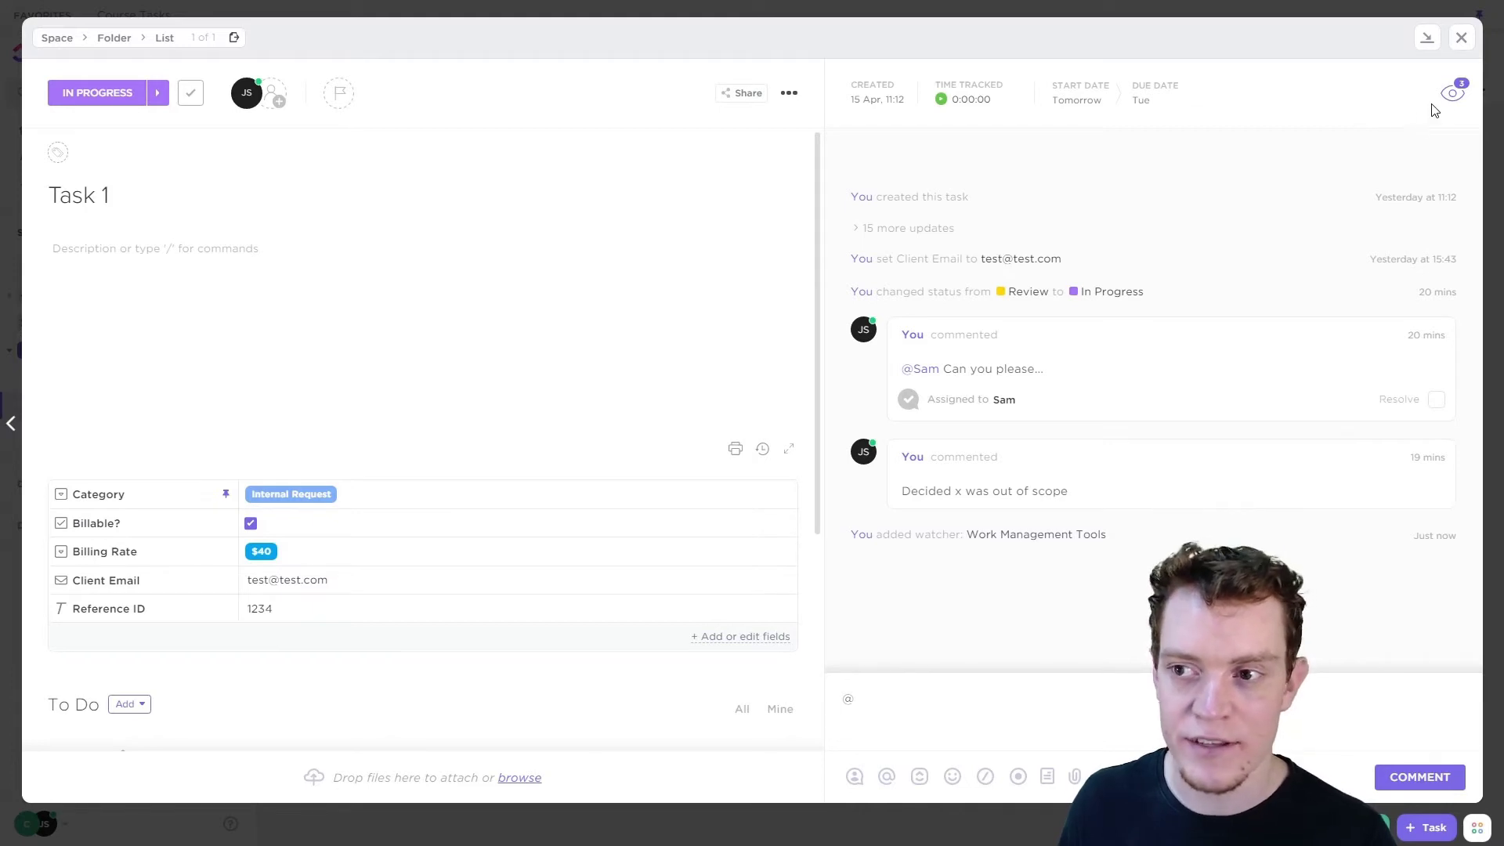
{"action": "left_click", "coordinate": [1450, 94]}
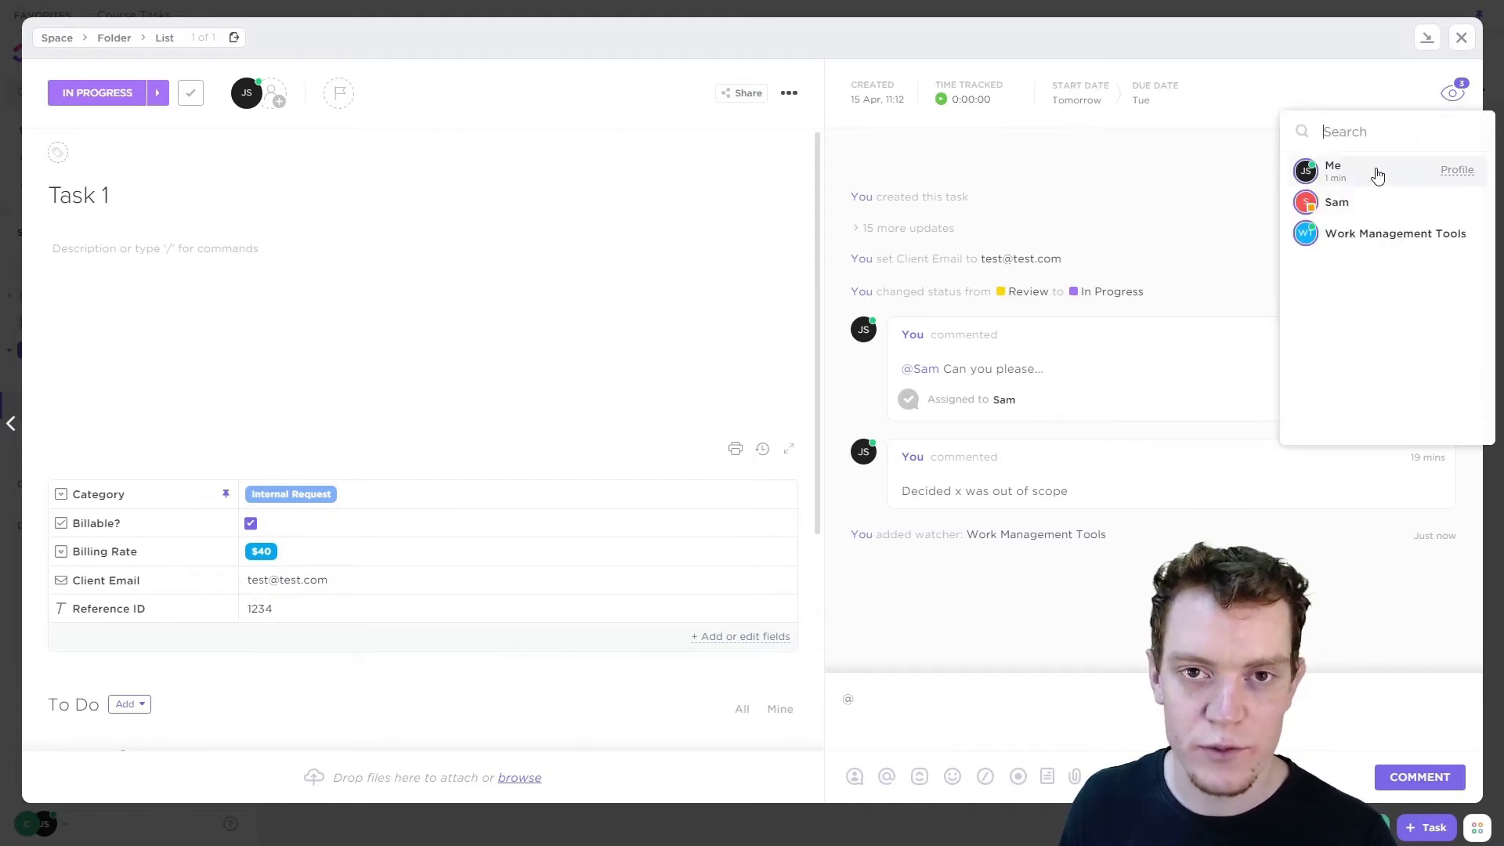
Close Task 1 and show the Notifications inbox, briefly returning to the list view
{"action": "left_click", "coordinate": [1458, 47]}
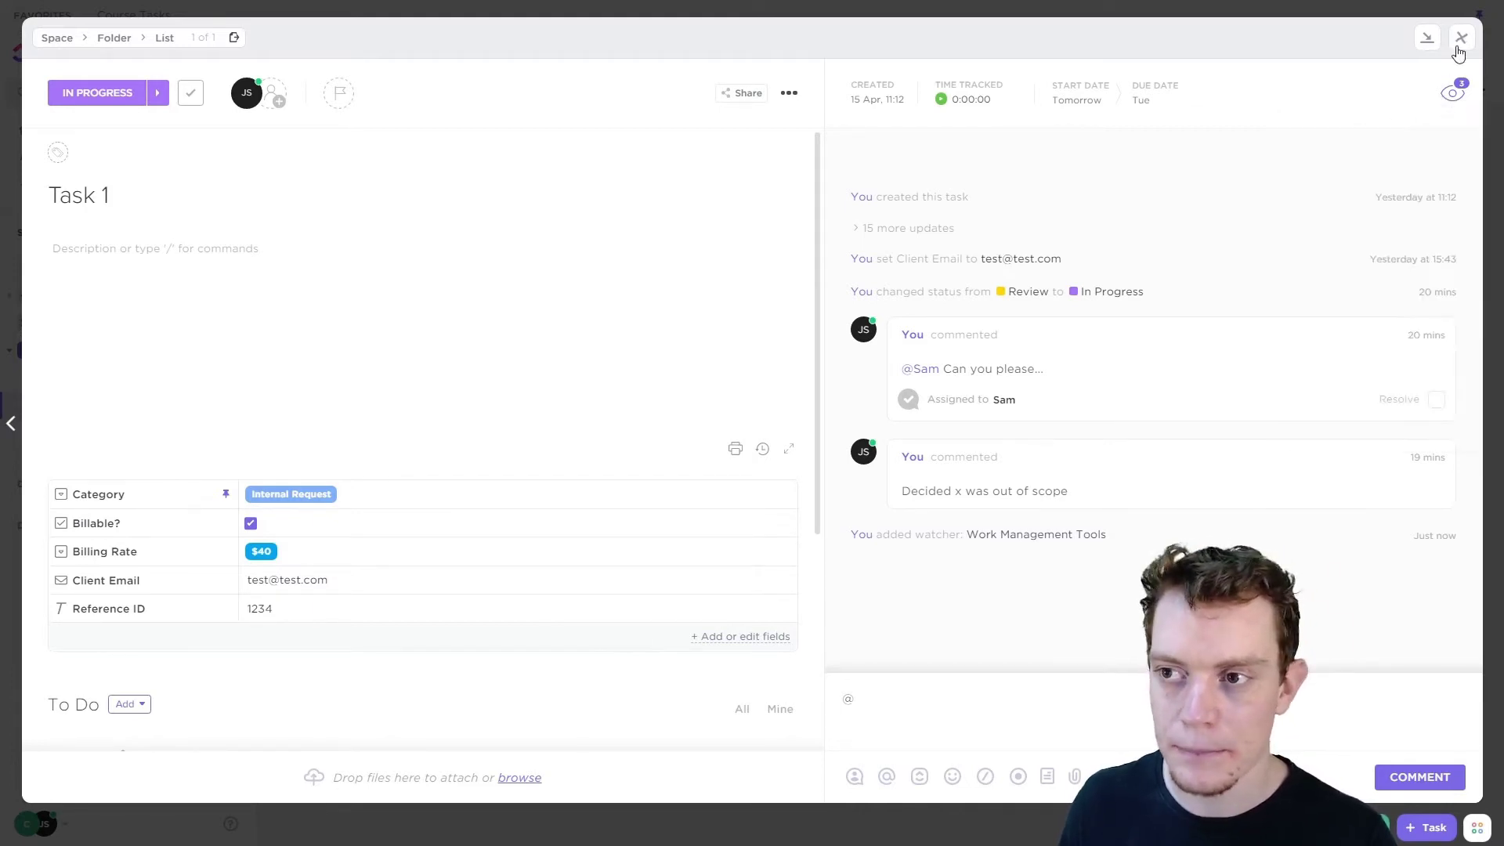
{"action": "left_click", "coordinate": [1458, 44]}
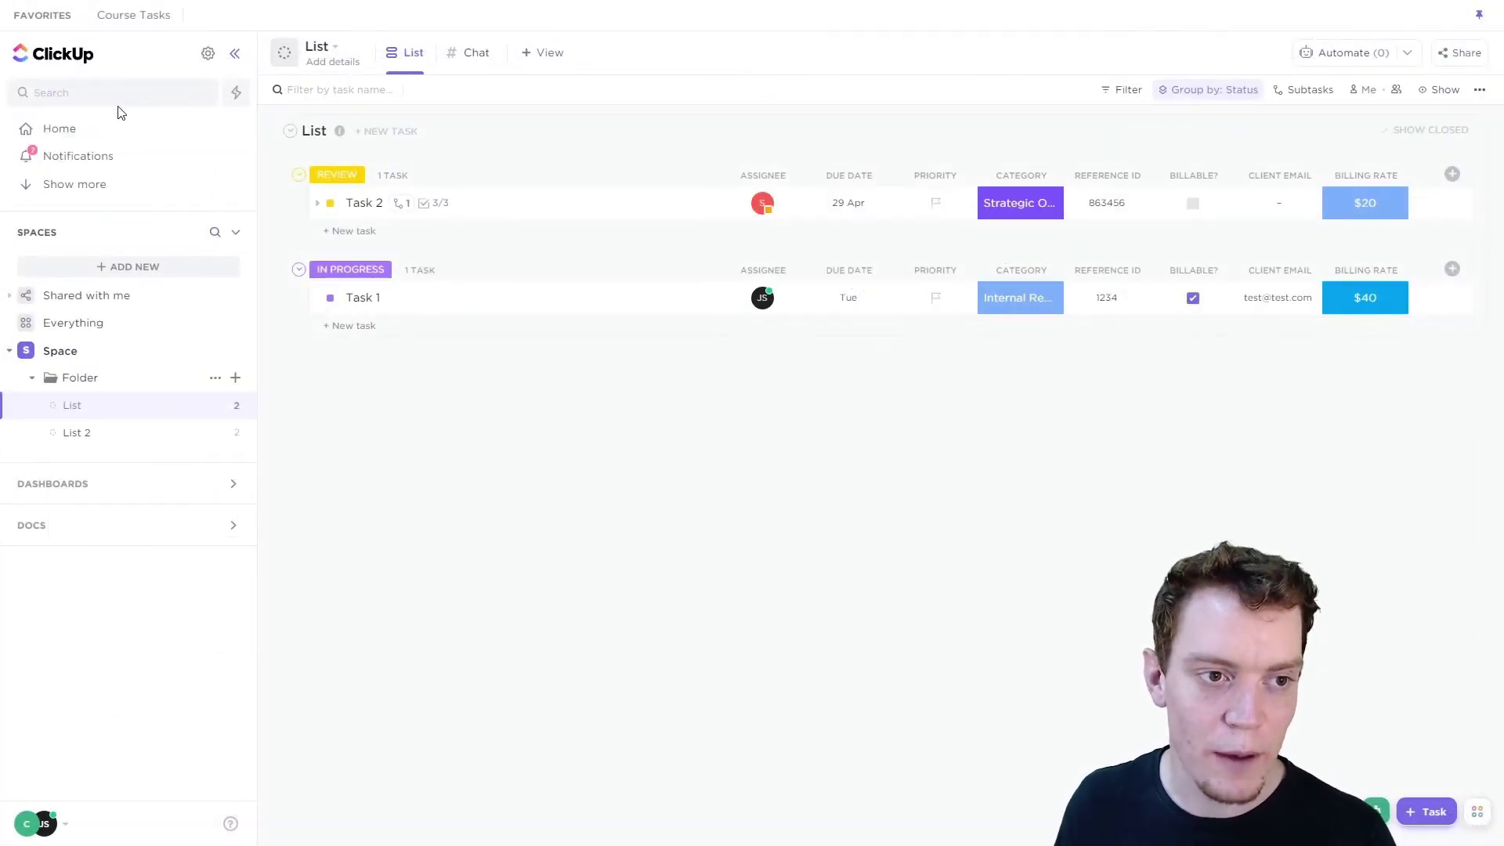
{"action": "left_click", "coordinate": [87, 161]}
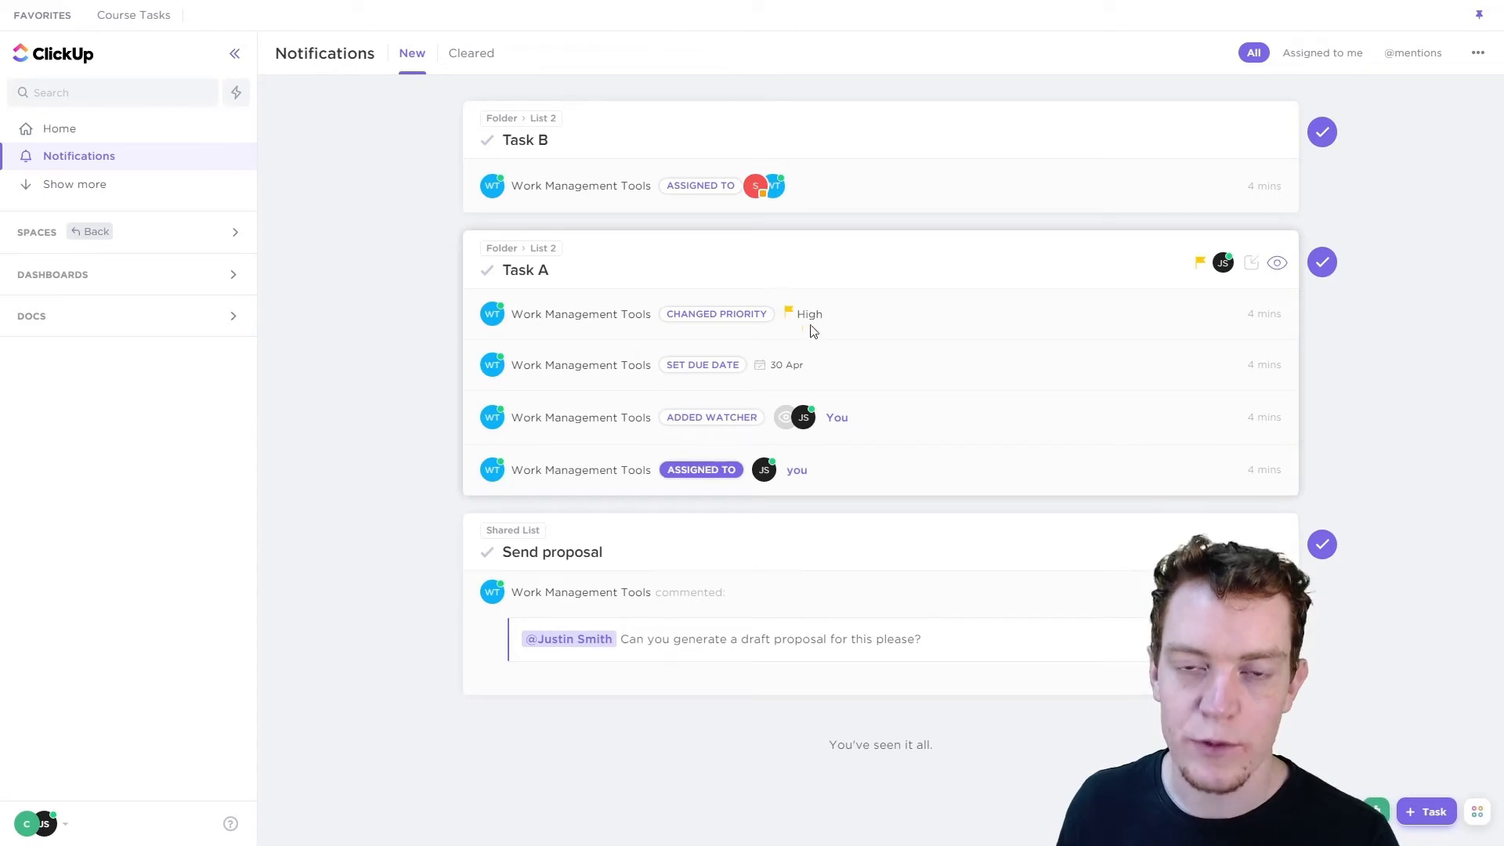
{"action": "left_click", "coordinate": [76, 230]}
{"action": "left_click", "coordinate": [89, 157]}
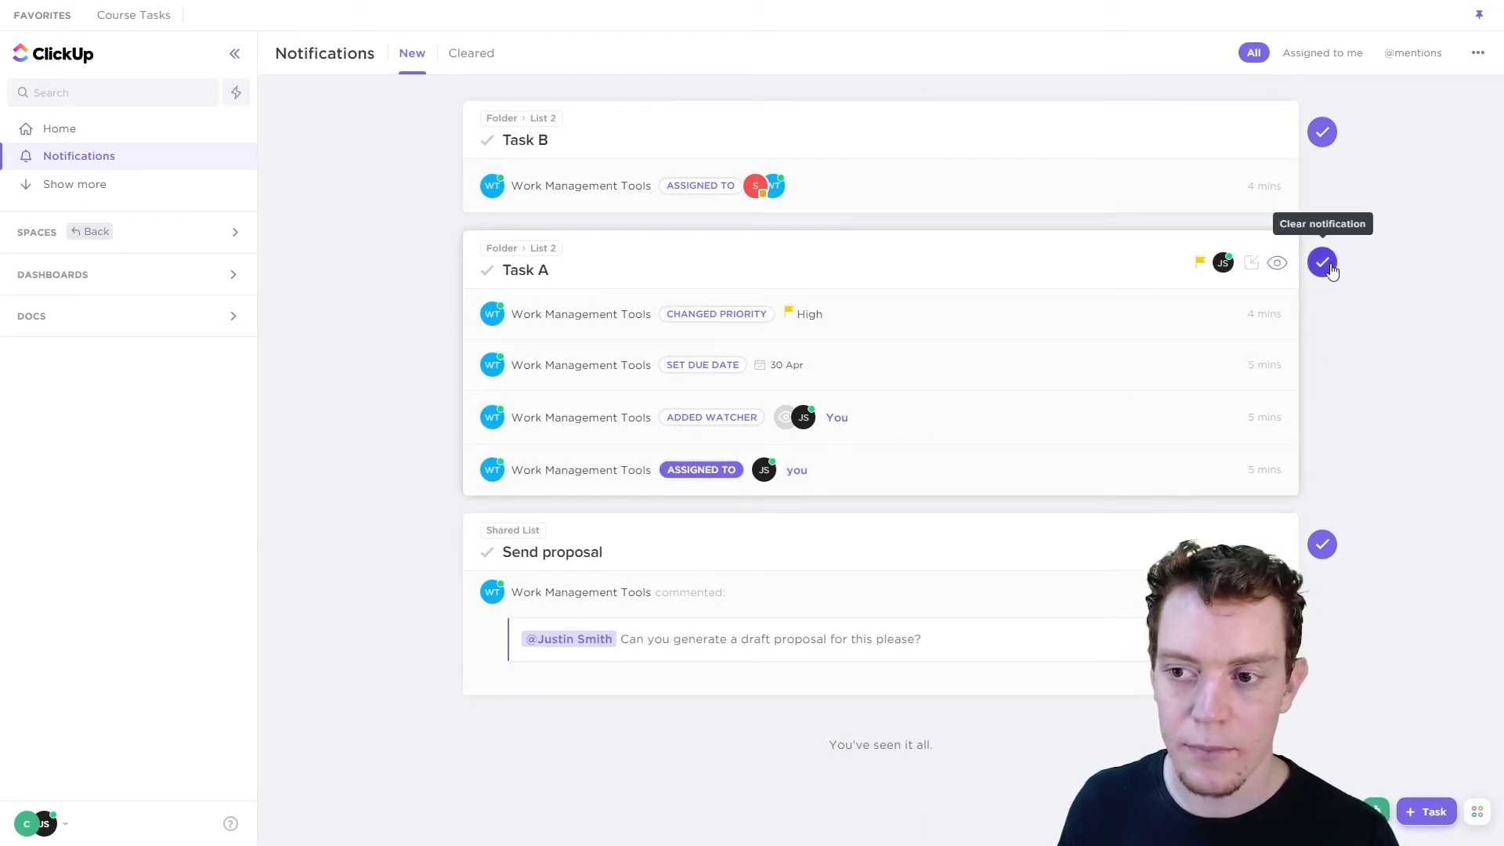
{"action": "left_click", "coordinate": [1324, 263]}
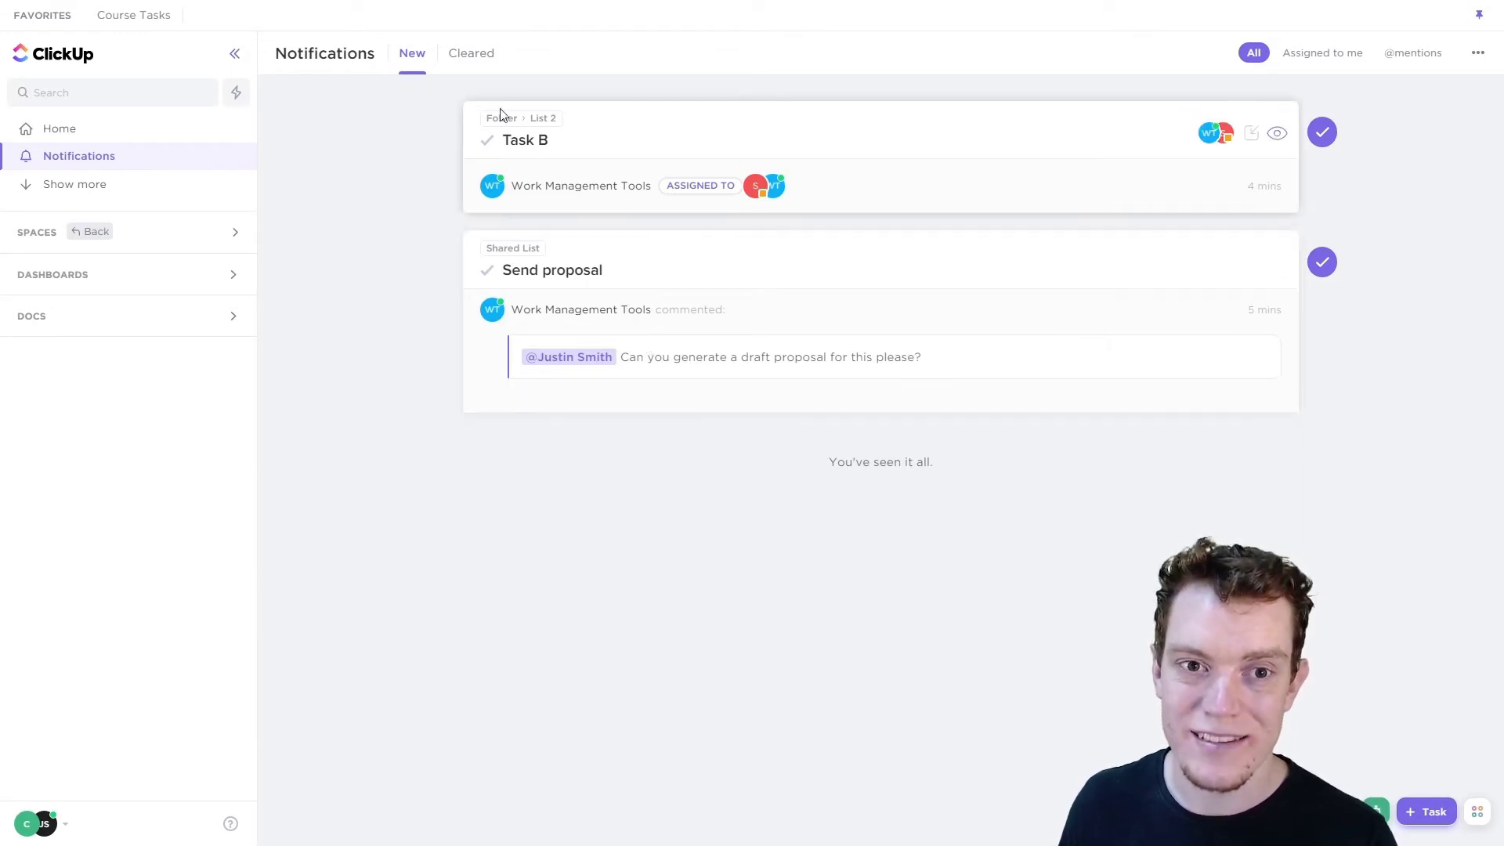
{"action": "left_click", "coordinate": [479, 58]}
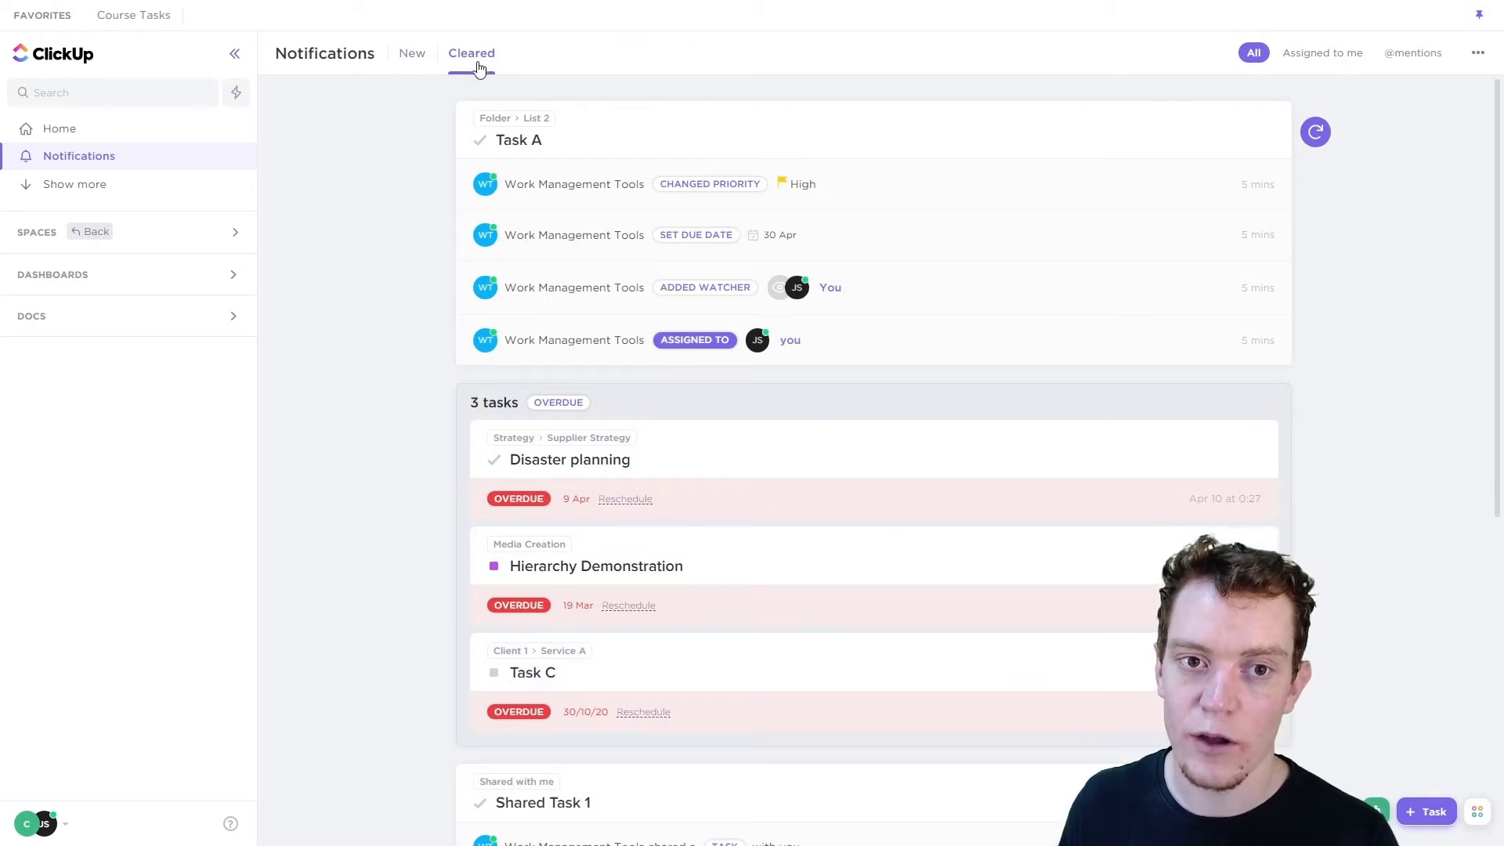
{"action": "left_click", "coordinate": [1317, 133]}
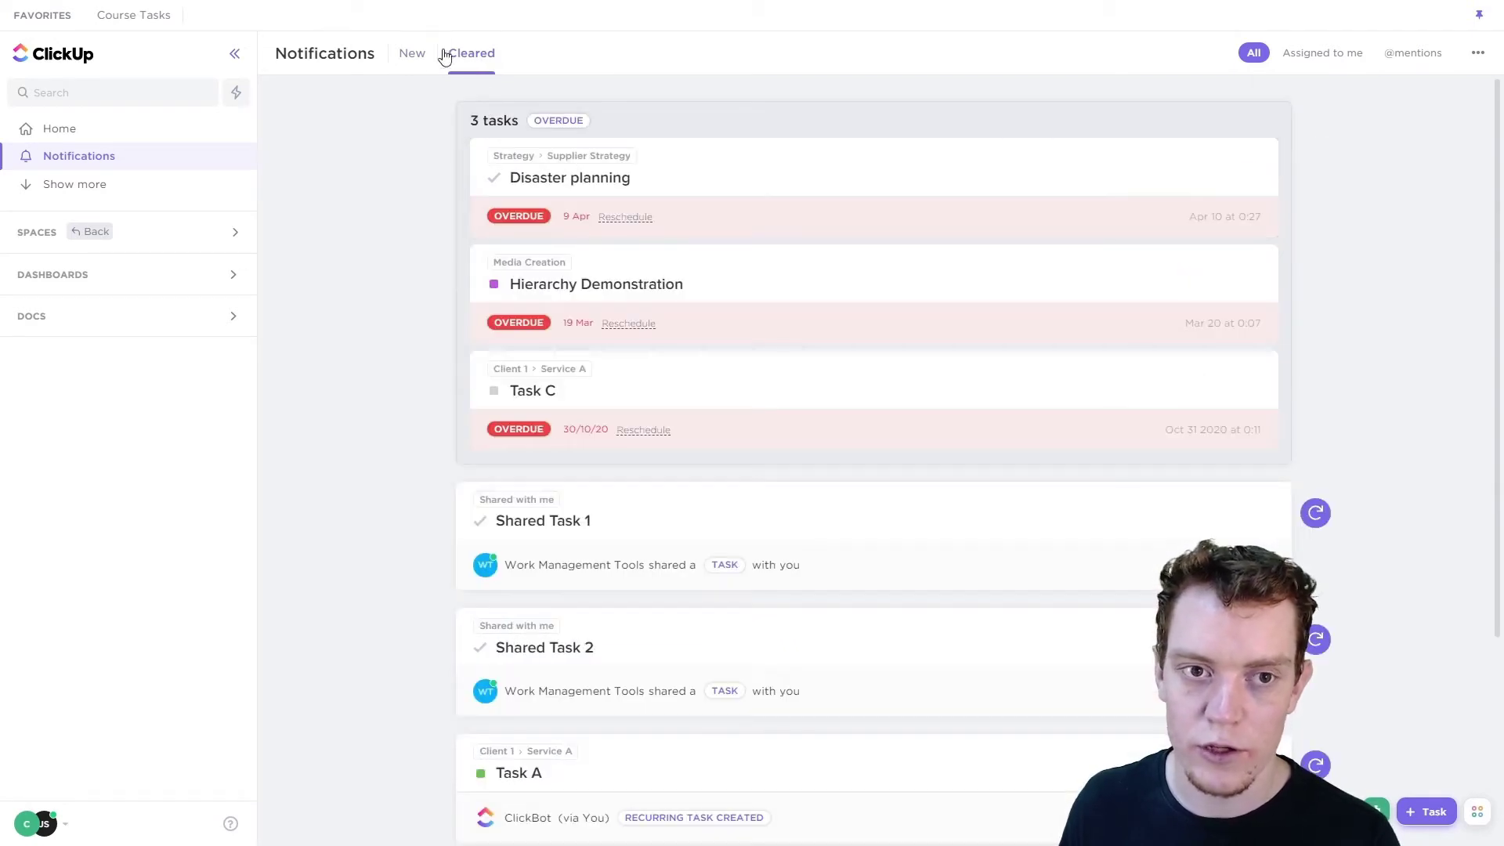
{"action": "left_click", "coordinate": [411, 69]}
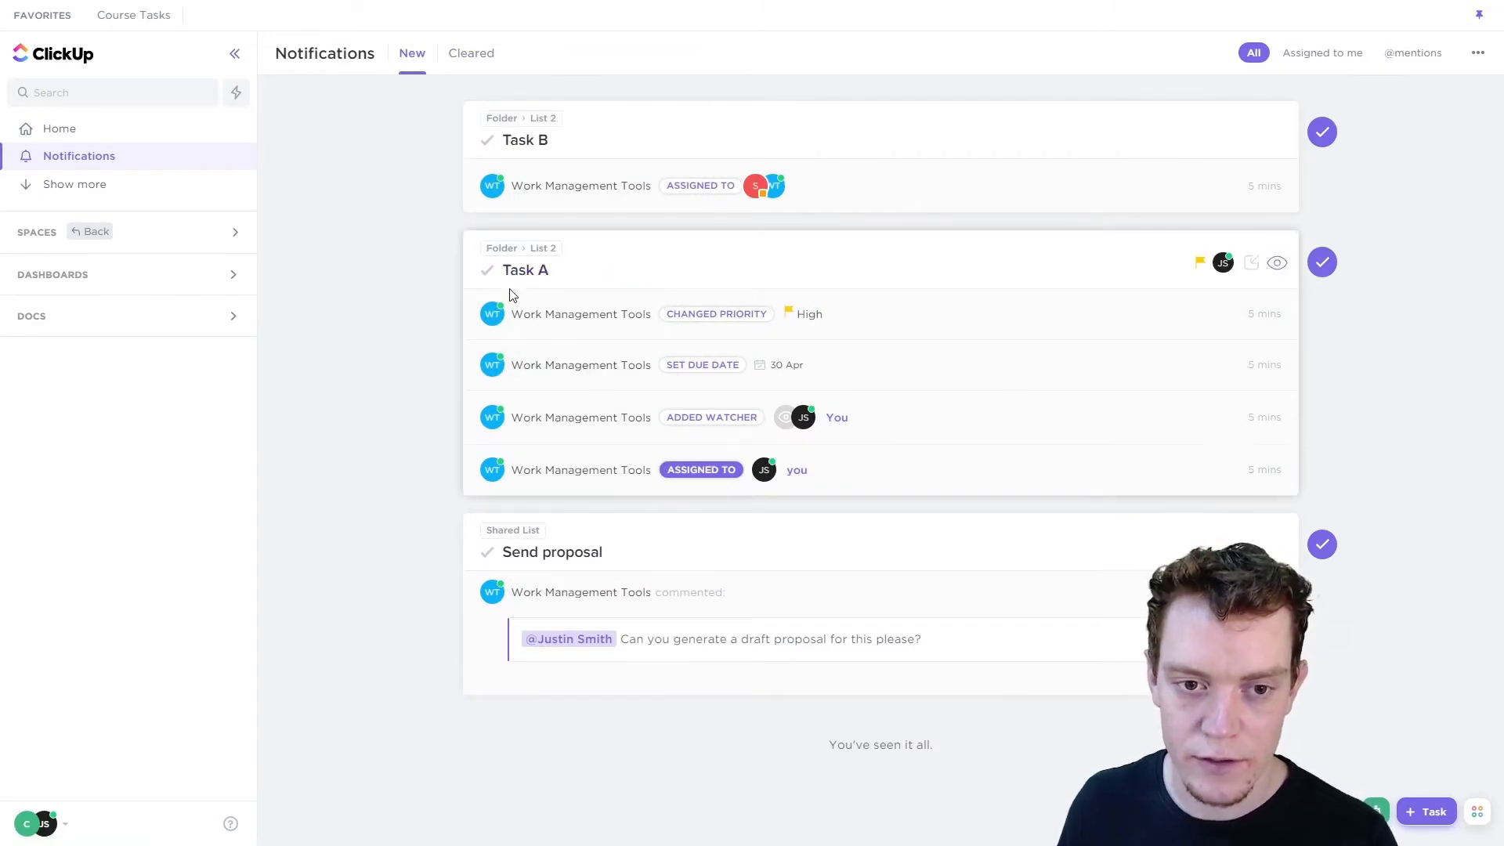
Mark Task A complete, view and close its details, and add it to the tray
{"action": "left_click", "coordinate": [488, 276]}
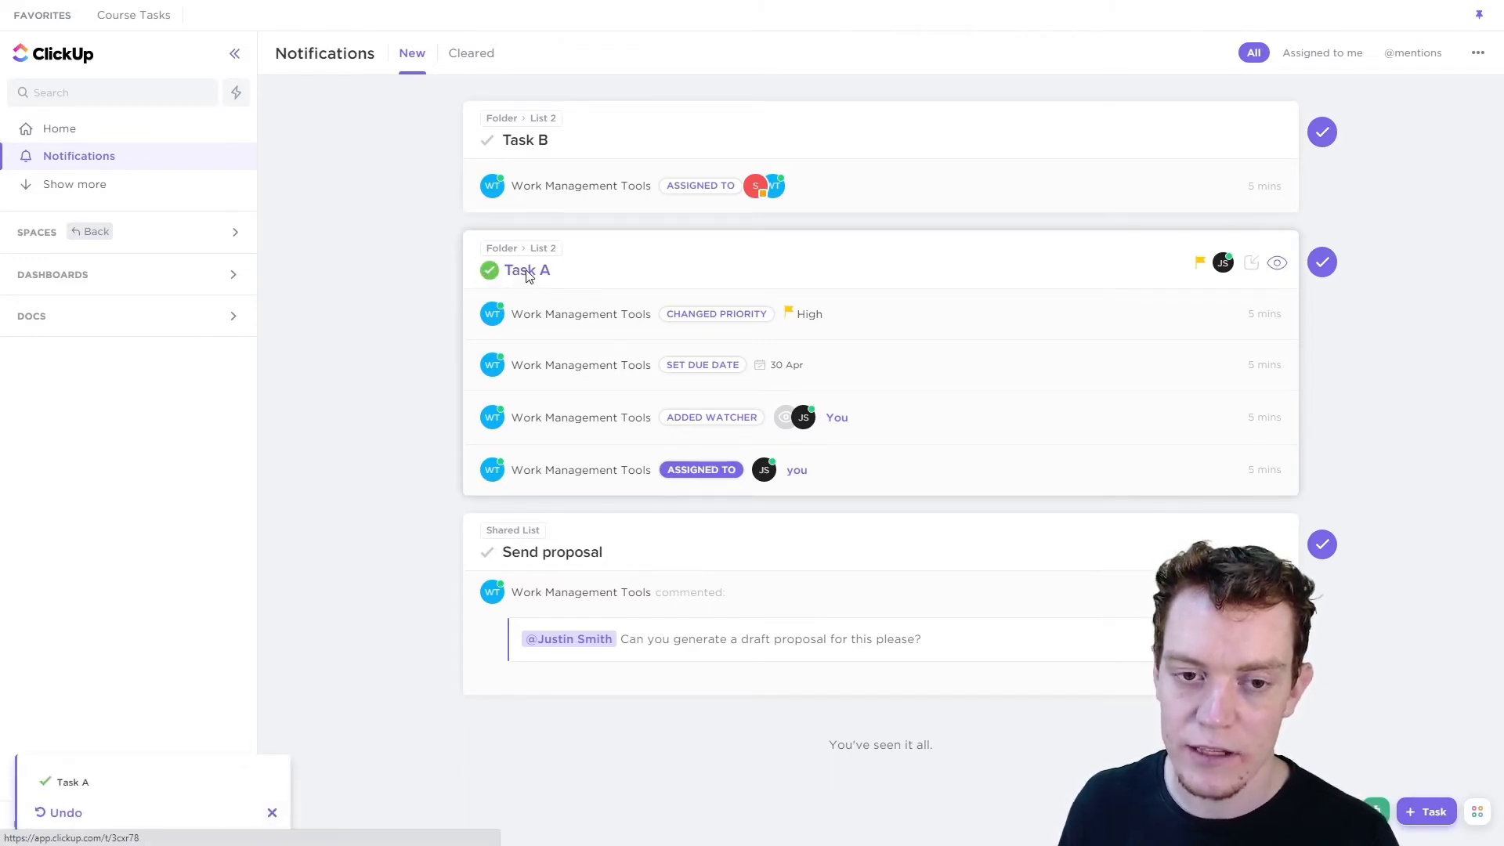
{"action": "left_click", "coordinate": [520, 270]}
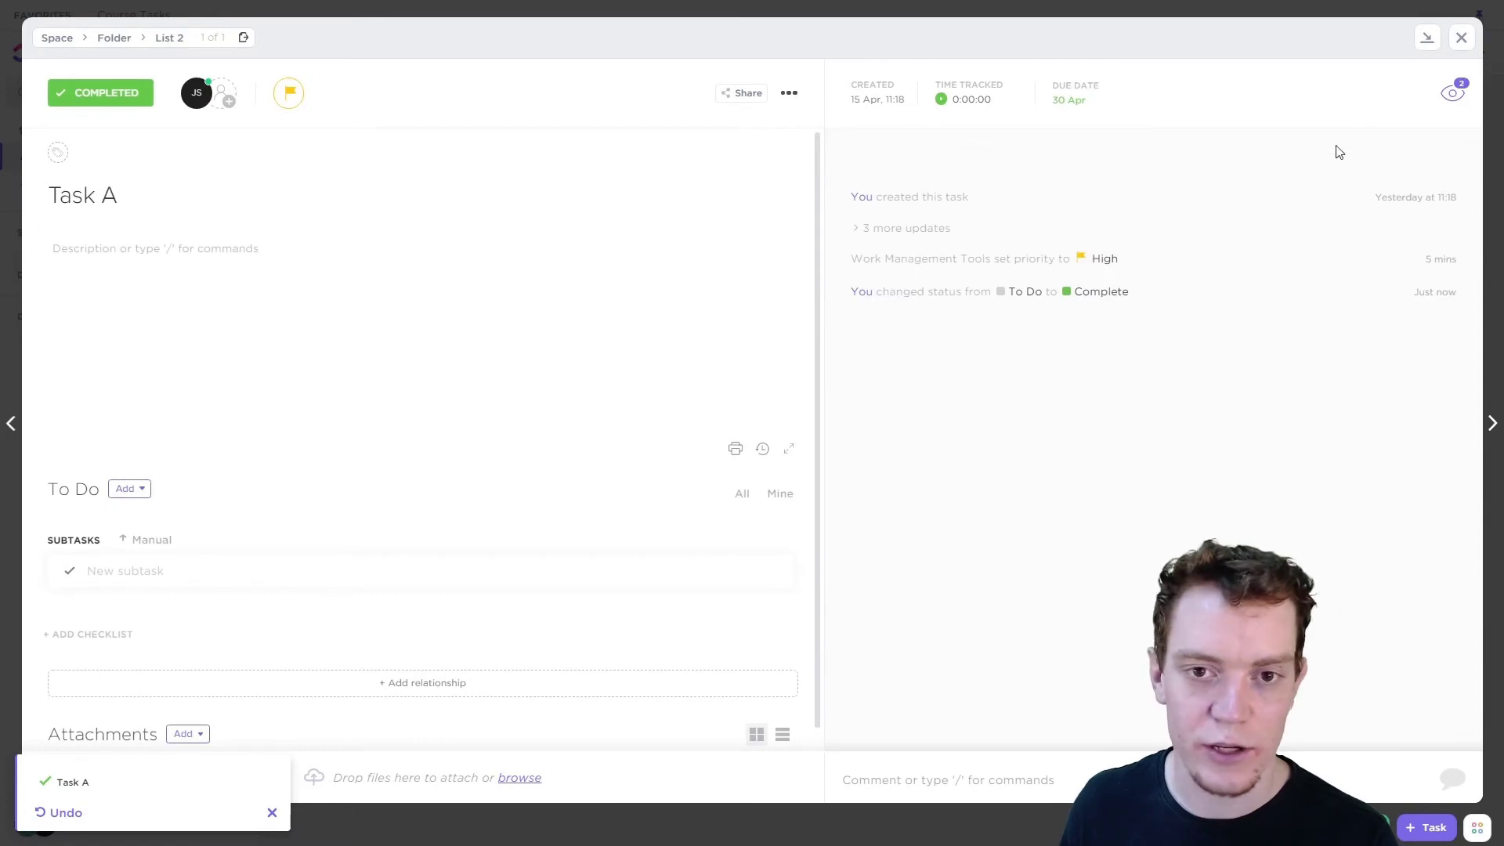
{"action": "left_click", "coordinate": [1461, 37]}
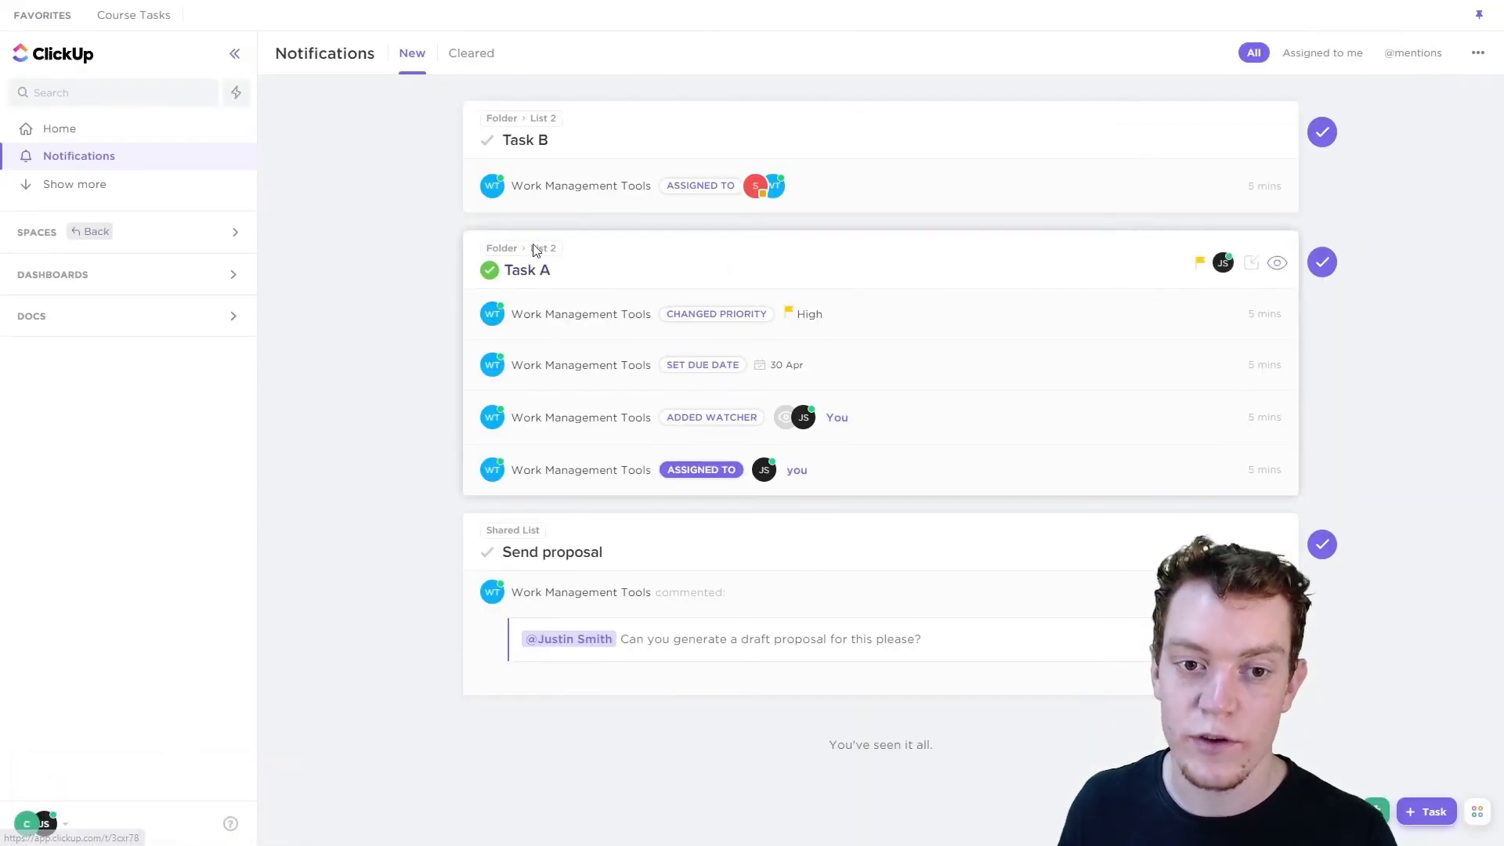
{"action": "left_click", "coordinate": [1252, 266]}
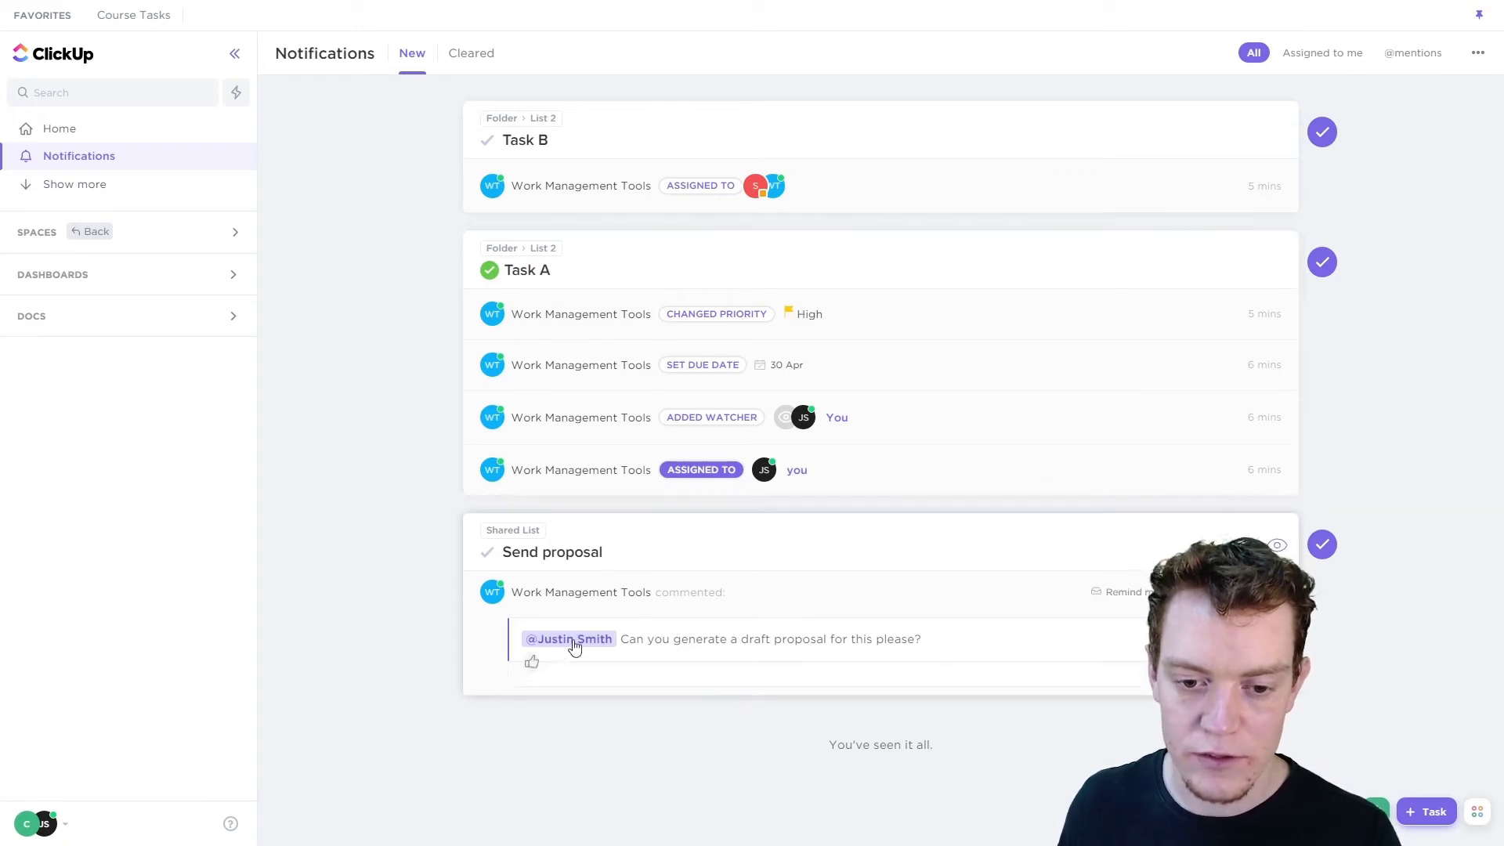
{"action": "left_click", "coordinate": [726, 681]}
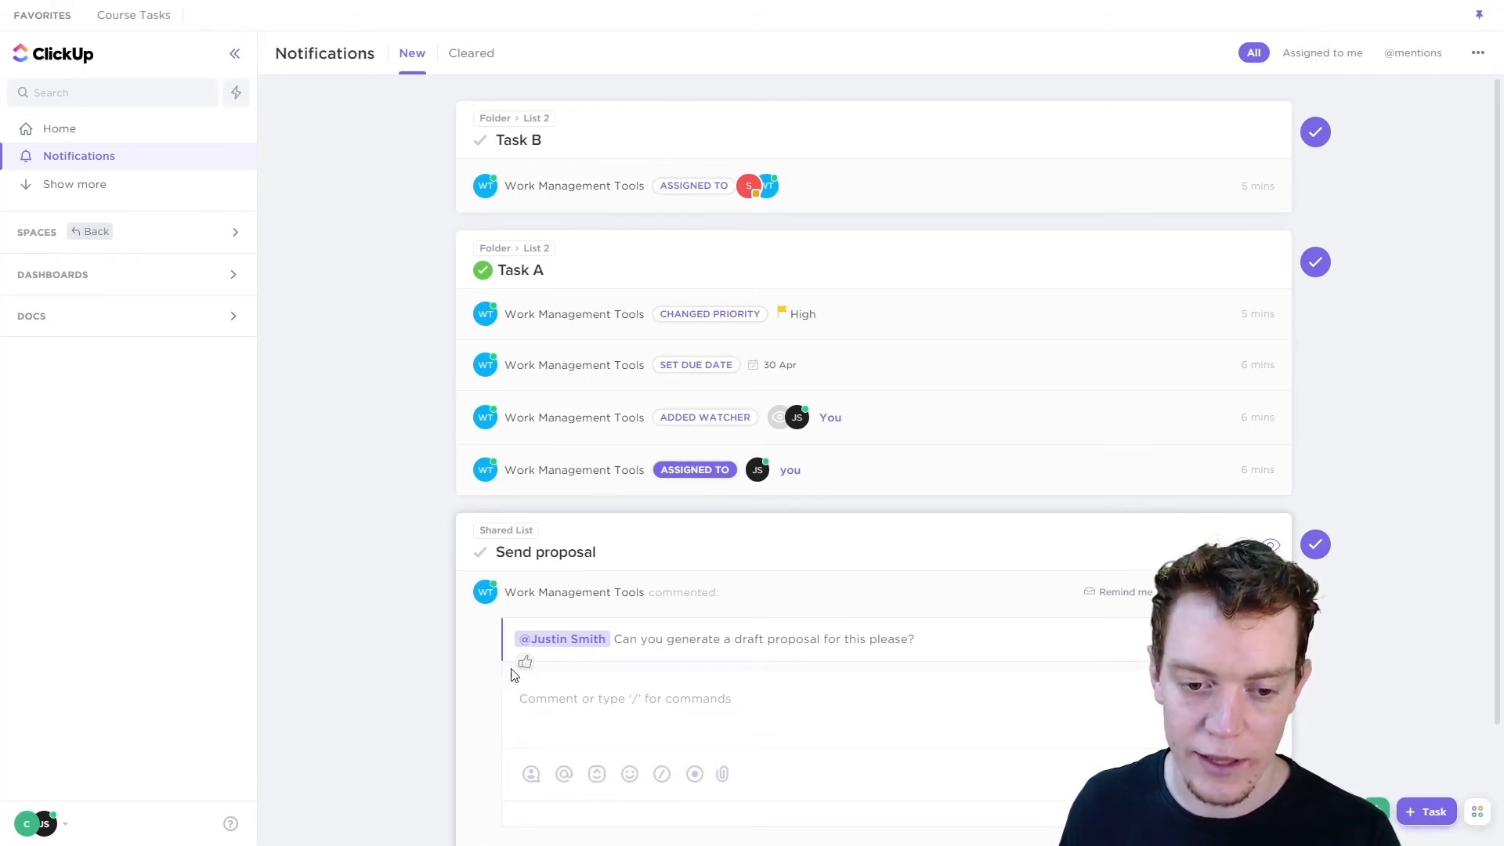
{"action": "left_click", "coordinate": [1416, 441]}
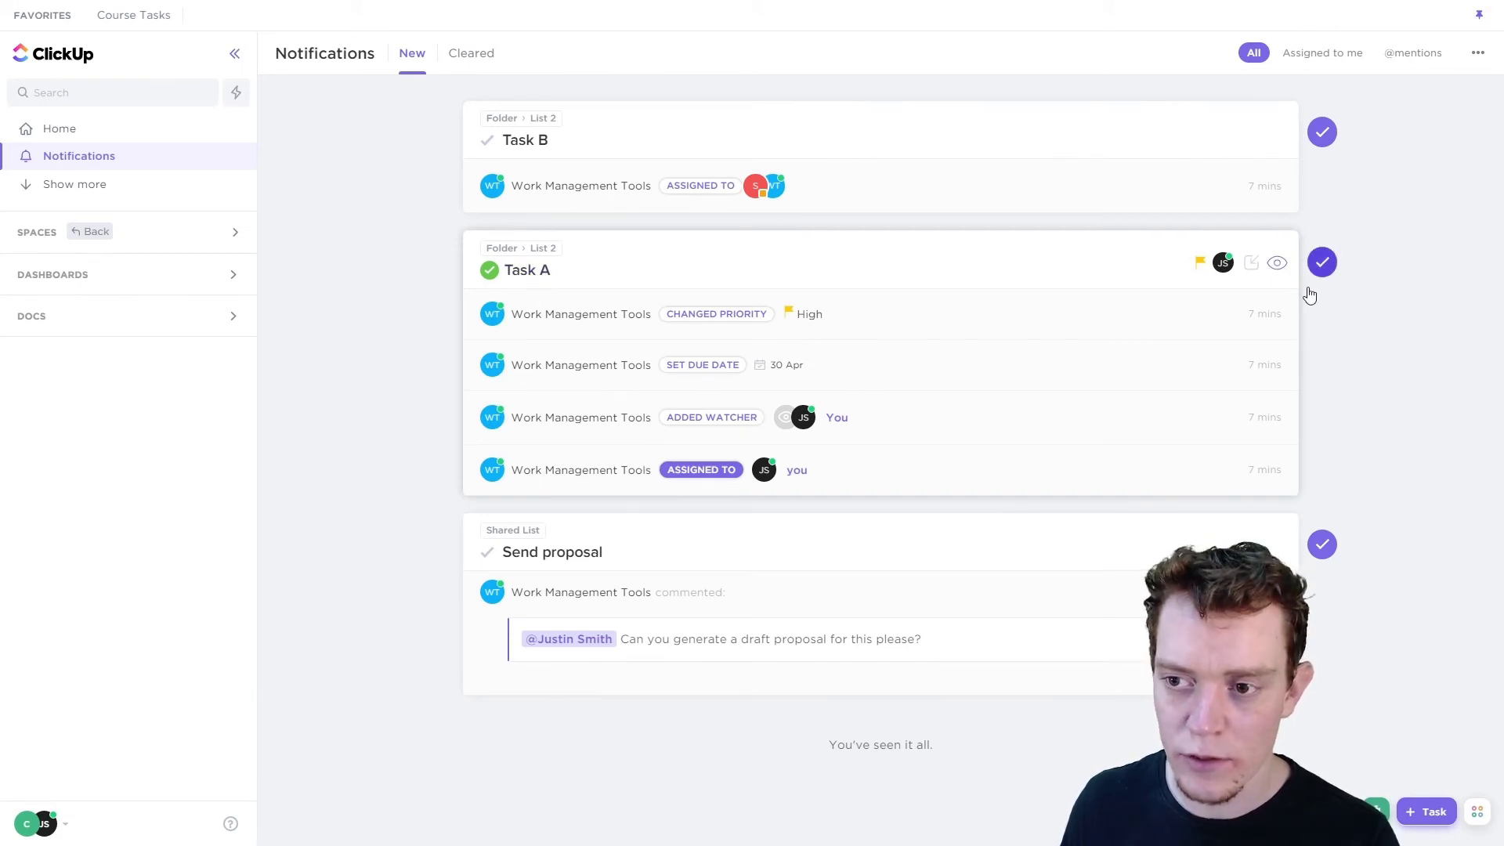
Clear the Task A notification and start a reply to the Send proposal comment
{"action": "left_click", "coordinate": [1324, 268]}
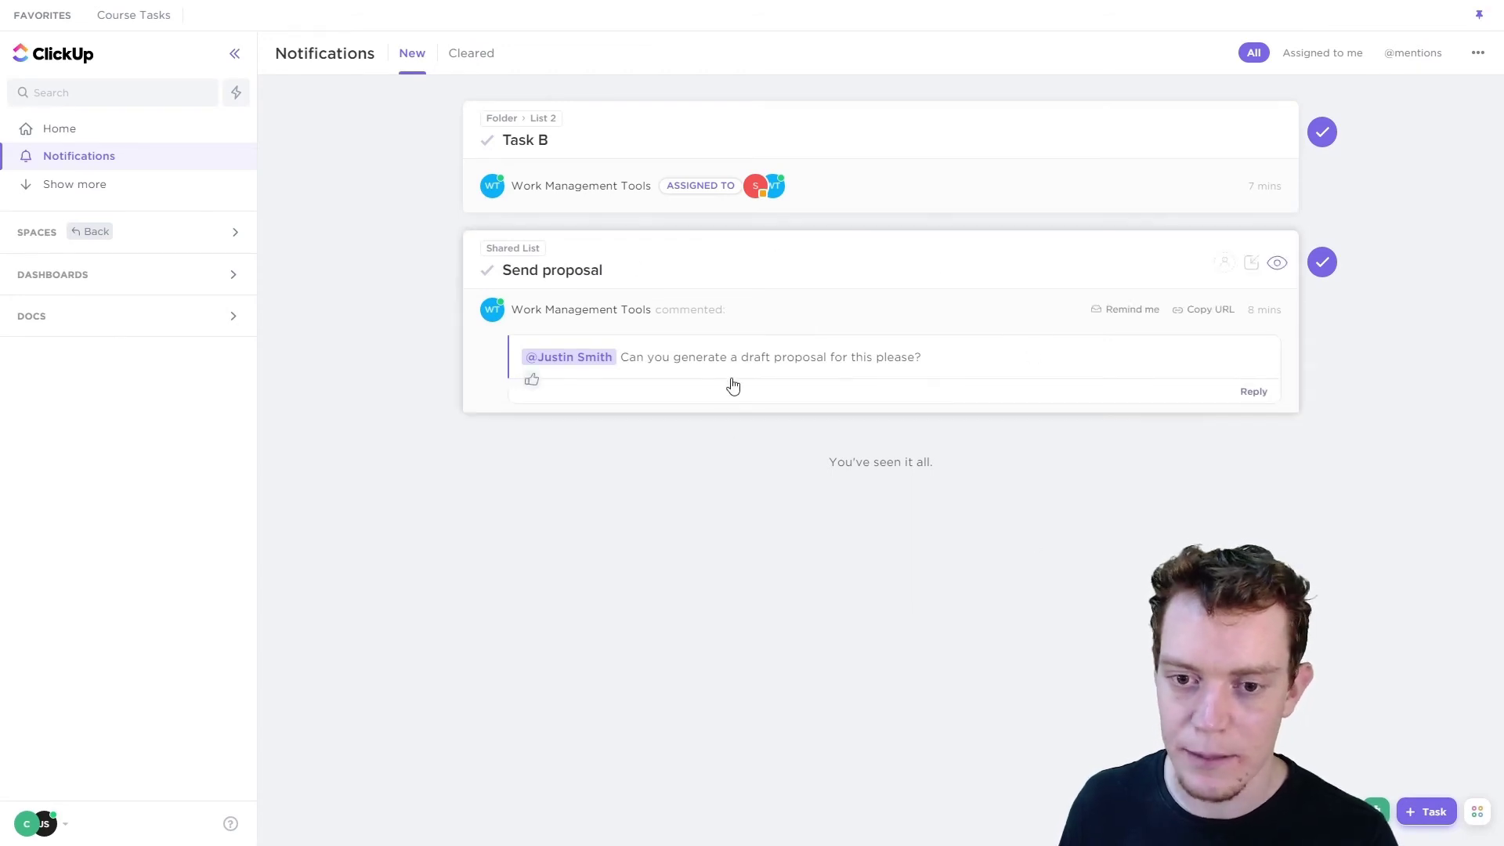
{"action": "left_click", "coordinate": [1254, 392]}
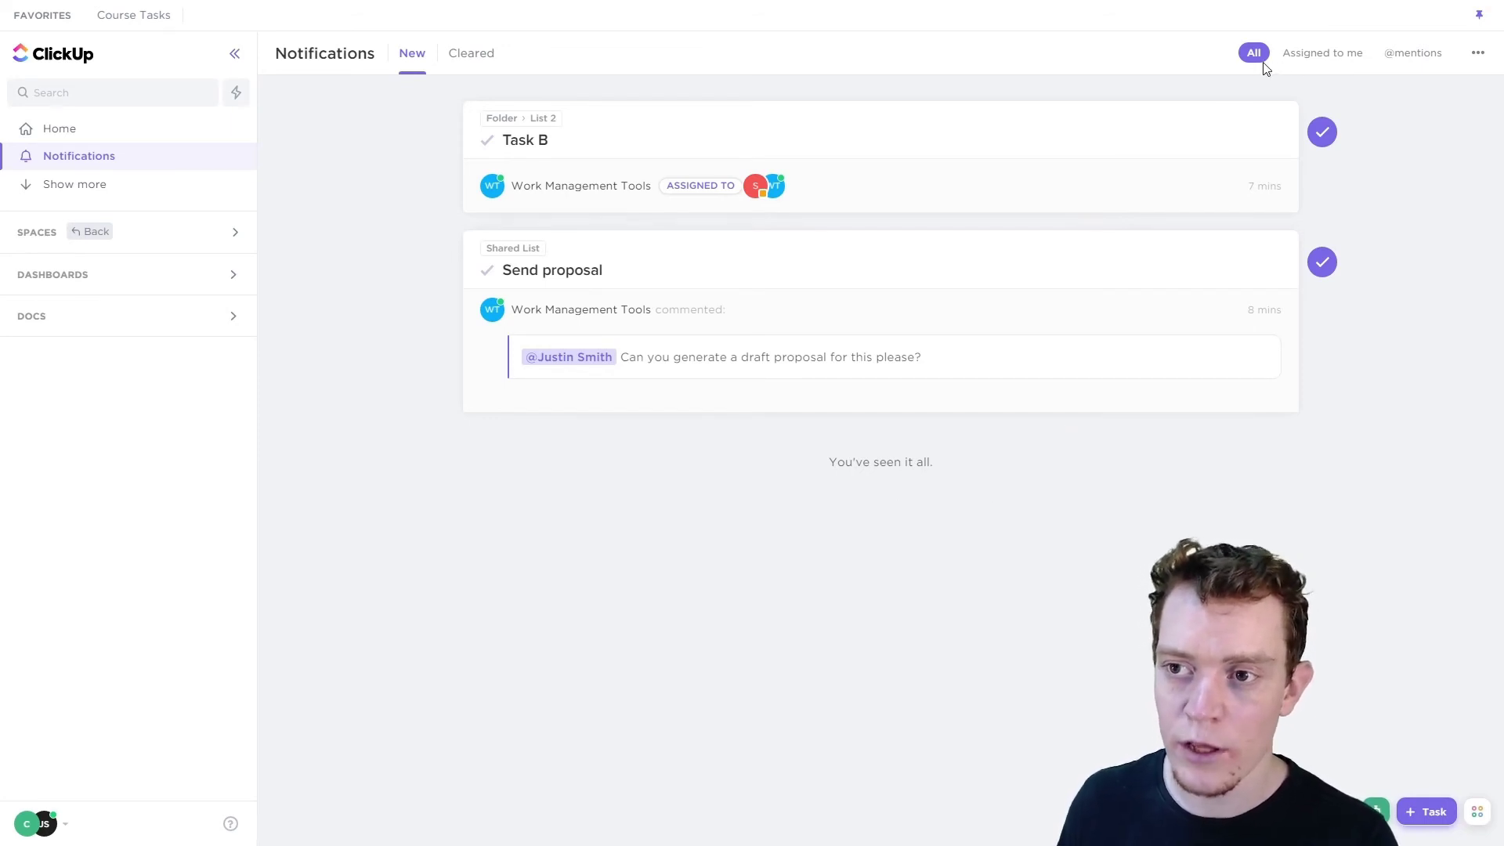
{"action": "left_click", "coordinate": [1345, 58]}
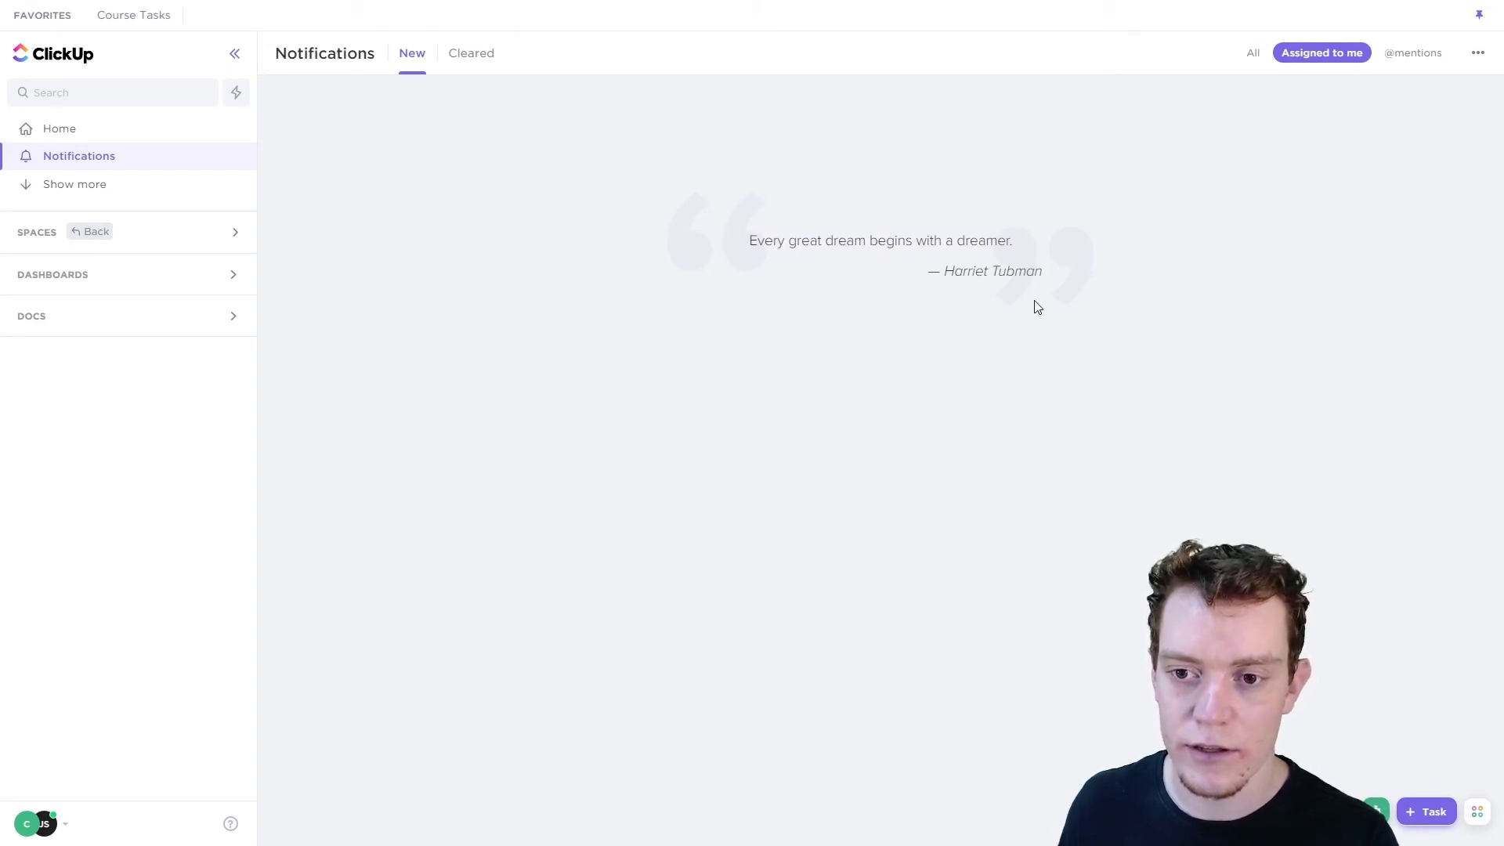
{"action": "left_click", "coordinate": [1414, 55]}
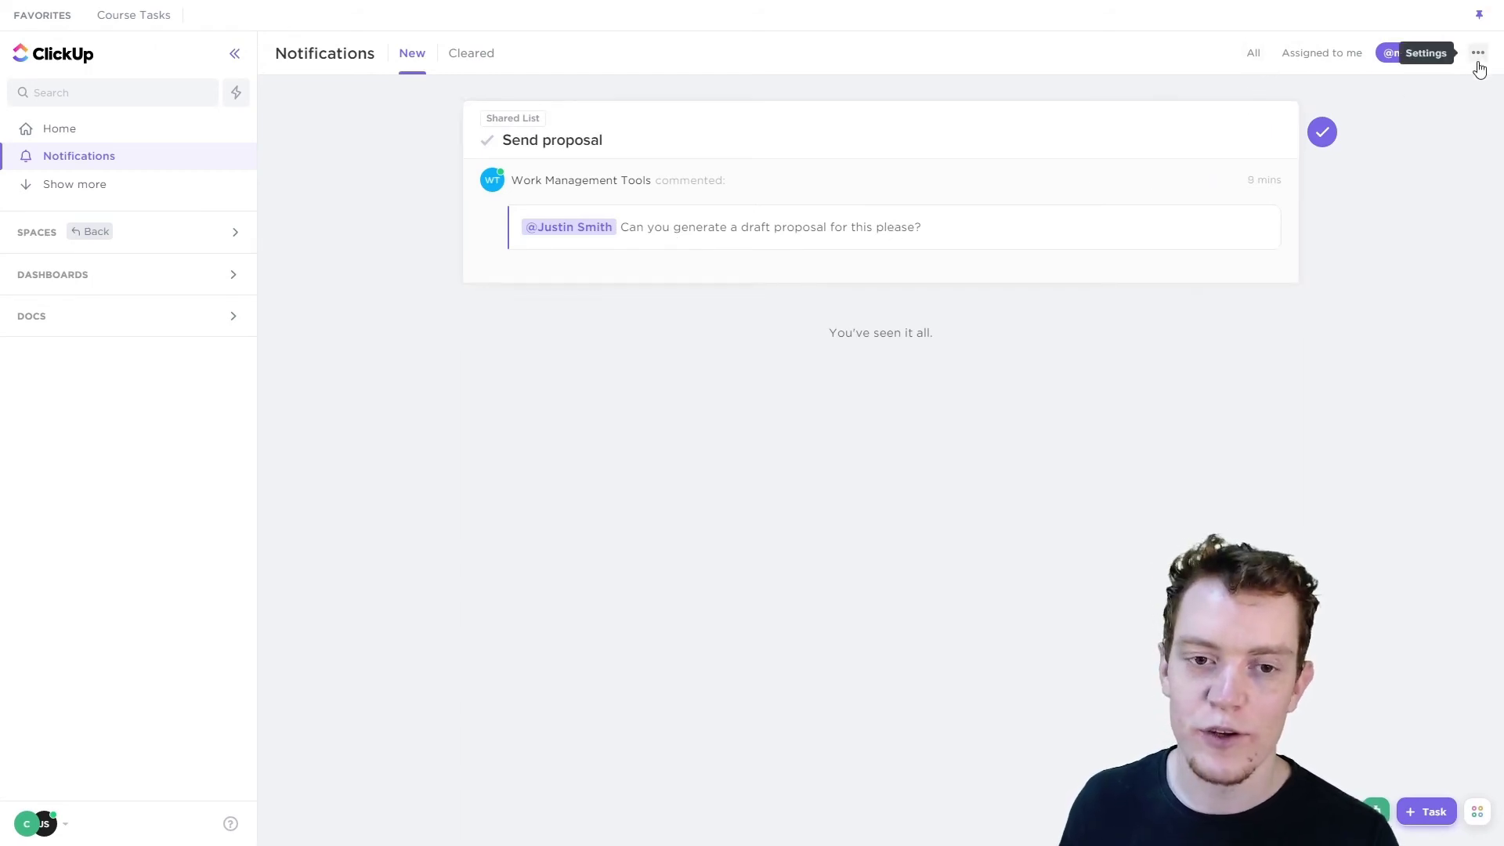
{"action": "left_click", "coordinate": [1252, 56]}
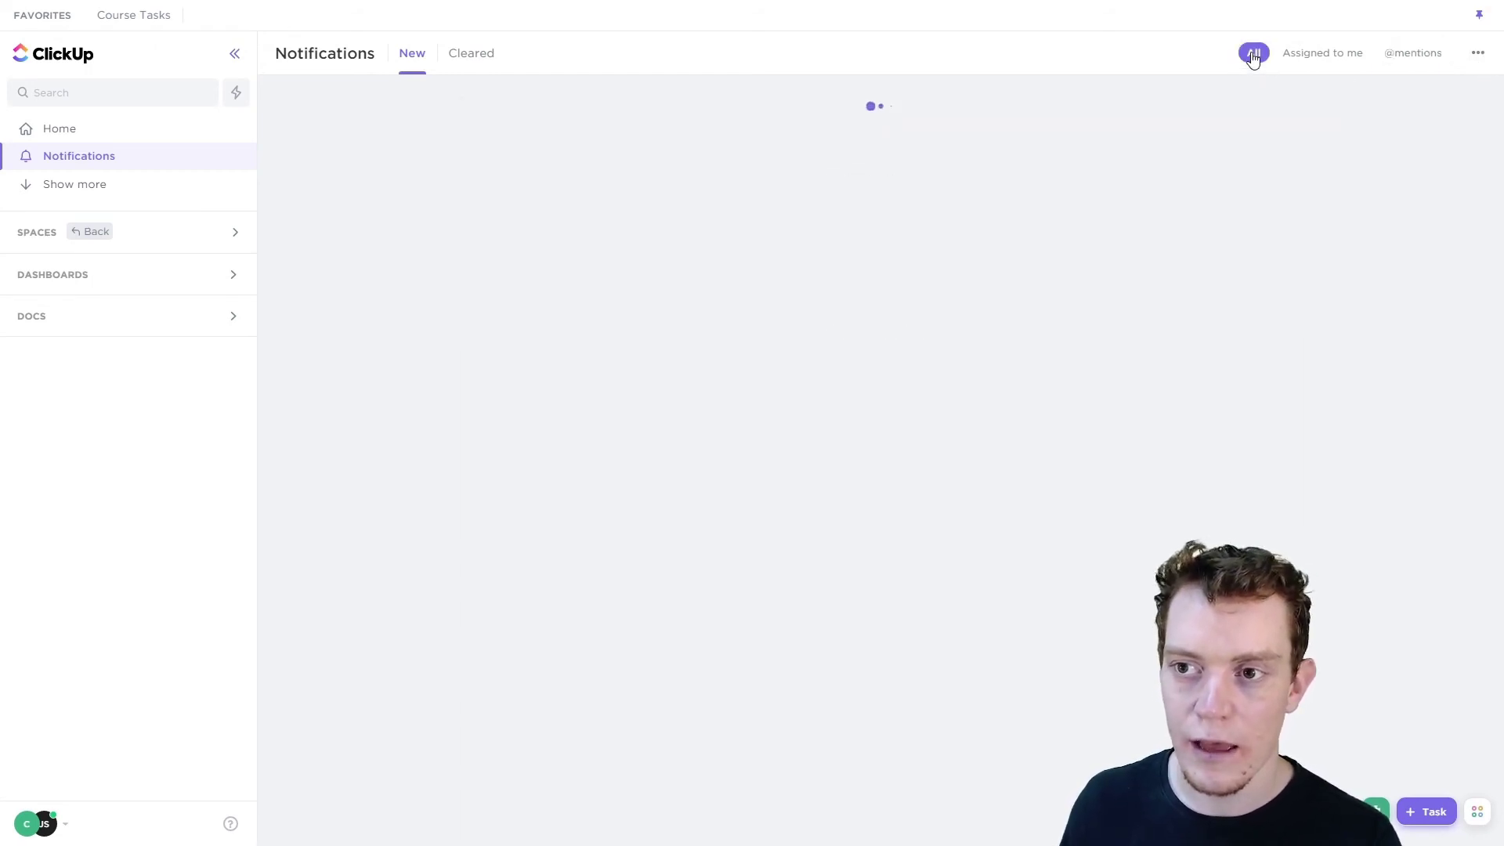
{"action": "left_click", "coordinate": [1476, 54]}
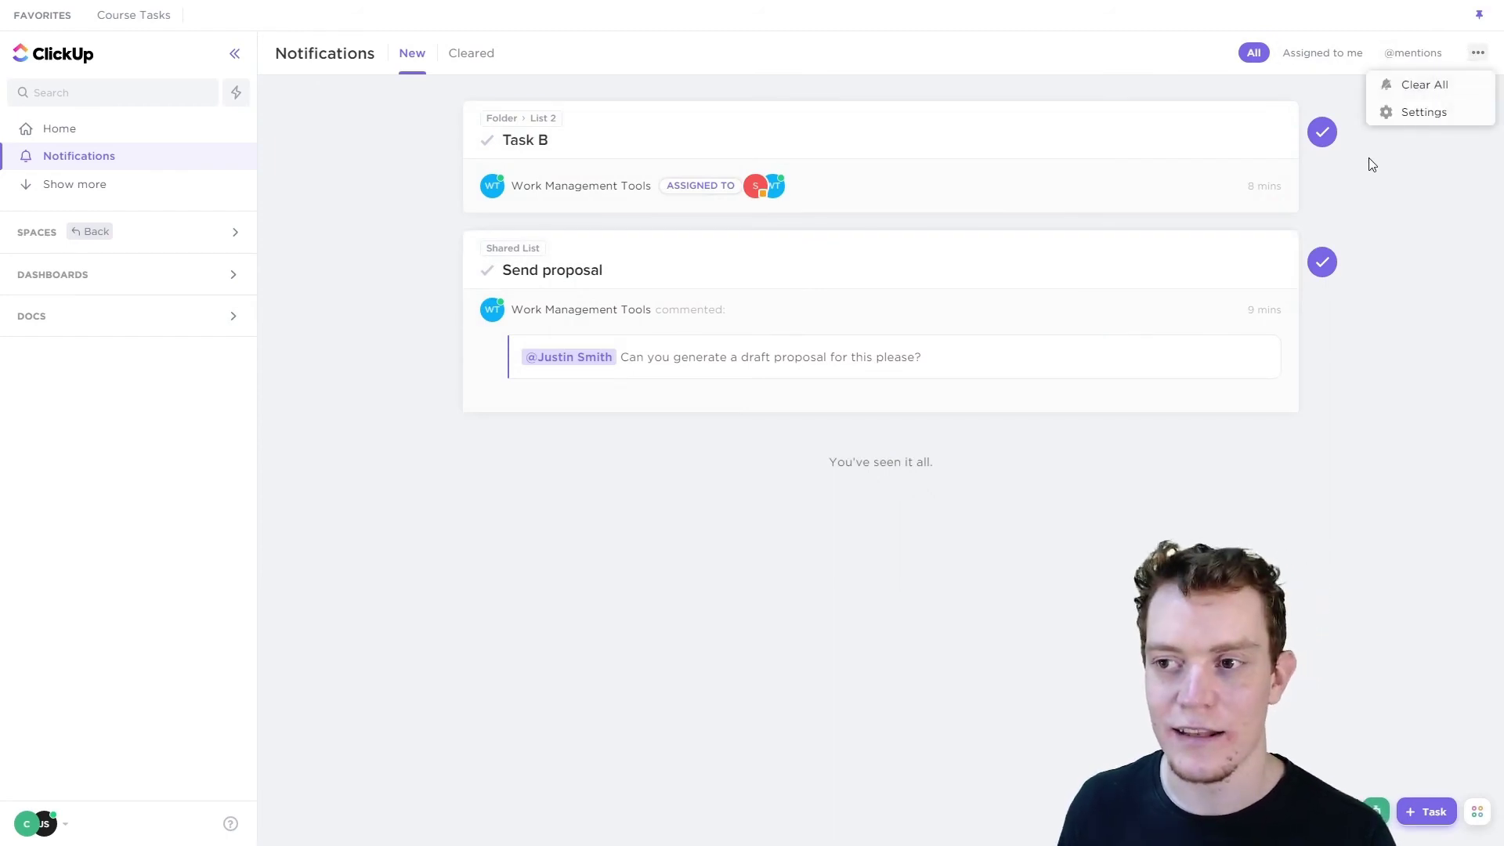
Close the inbox's ... options dropdown
{"action": "left_click", "coordinate": [1422, 185]}
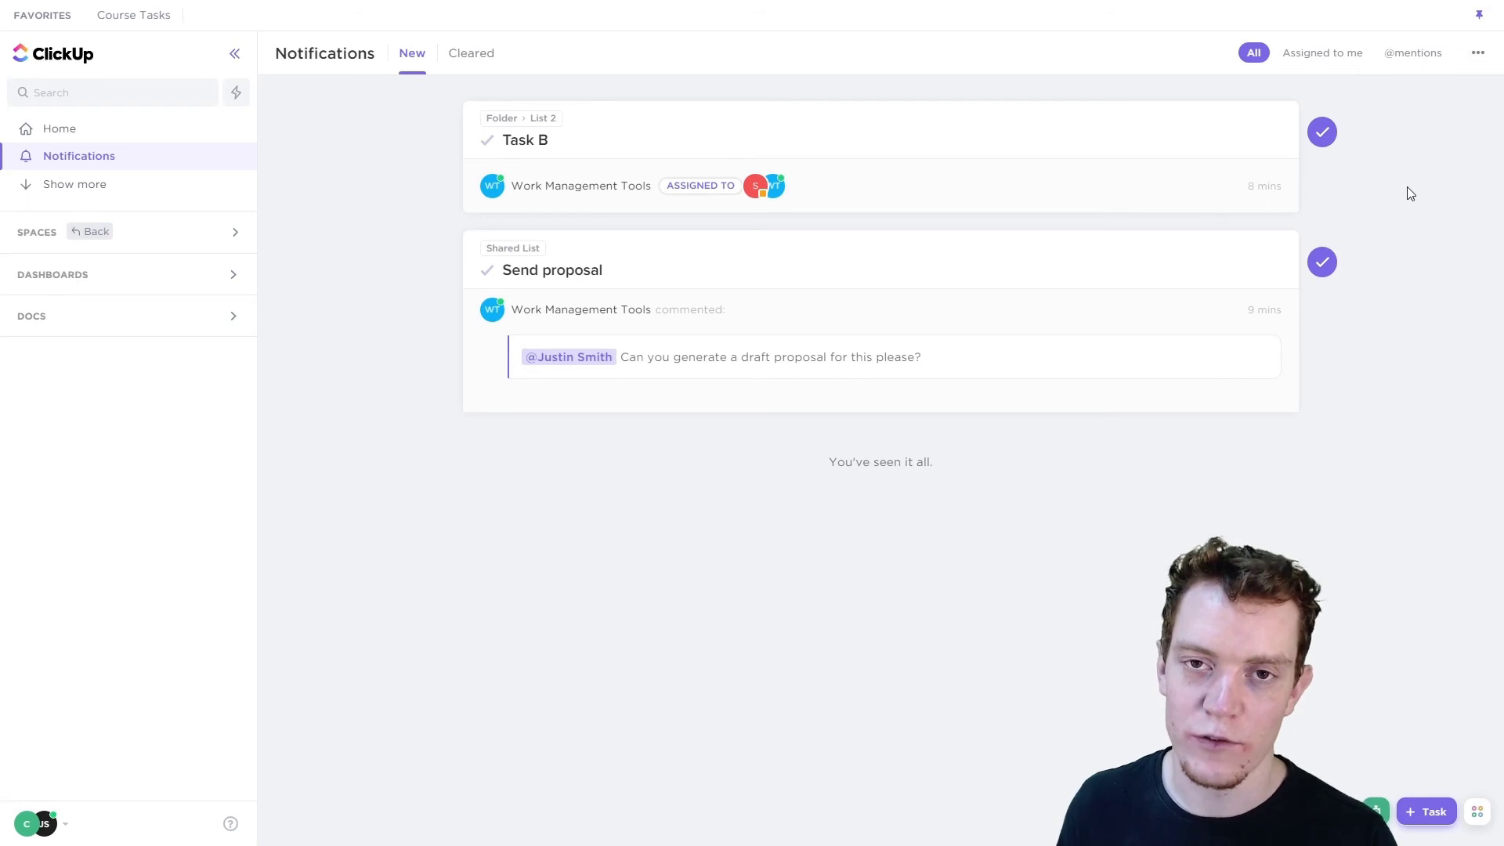